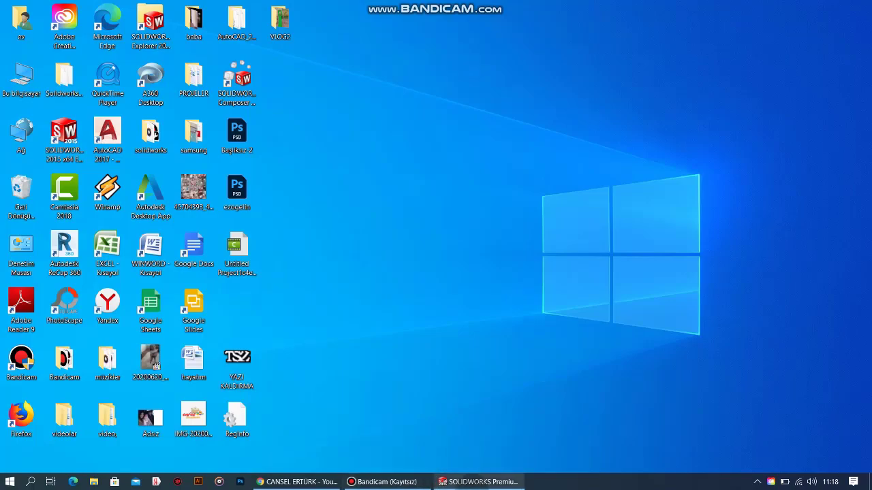
- Restore the minimized SOLIDWORKS 2015 window from the taskbar to its start screen
left_click(478, 482)
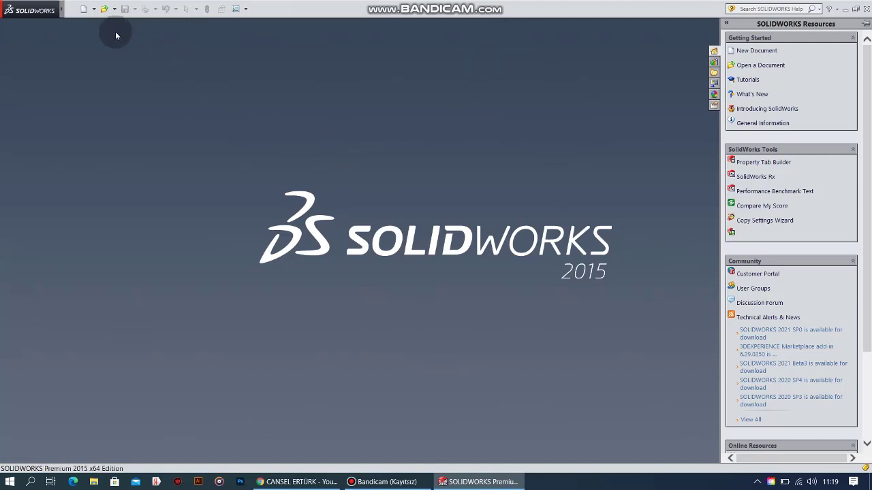
- Create a new blank Part document, Part1, from the New SOLIDWORKS Document dialog
mouse_move(60, 9)
left_click(71, 9)
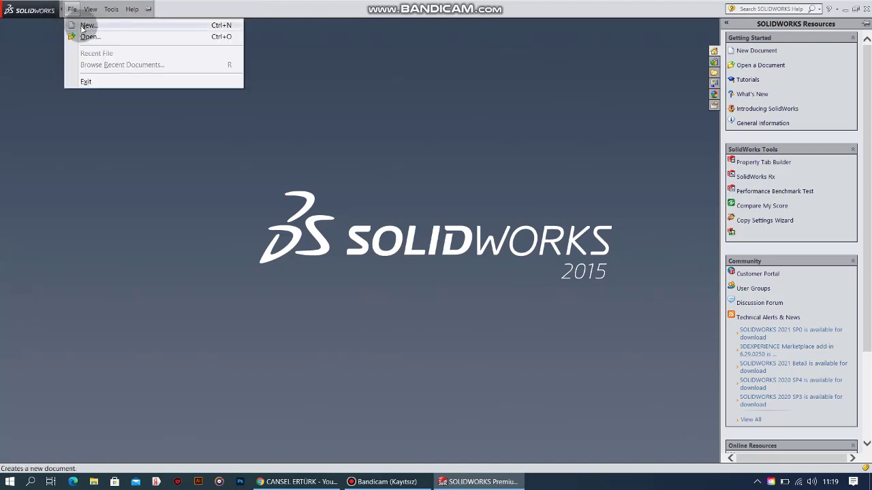
left_click(96, 148)
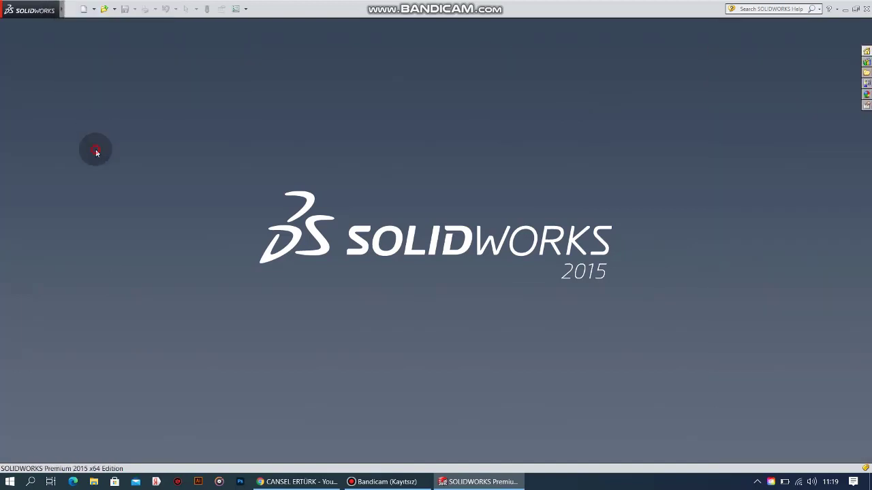
left_click(84, 9)
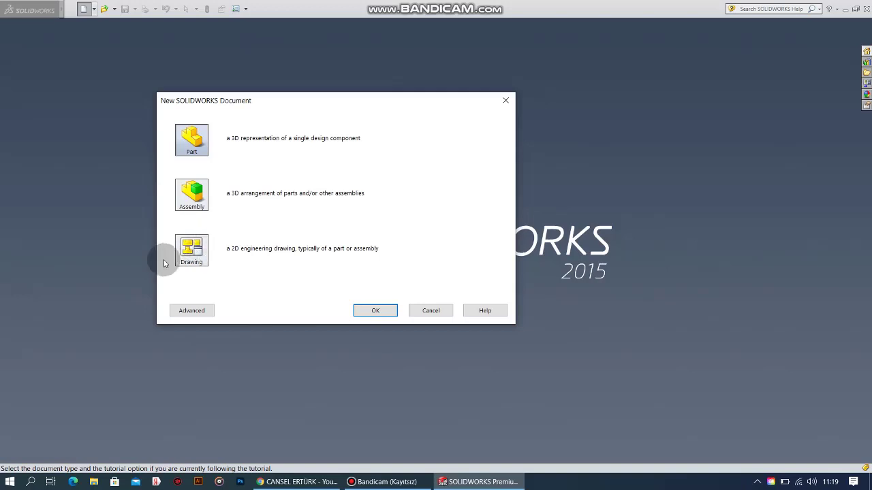
left_click_drag(205, 118, 213, 145)
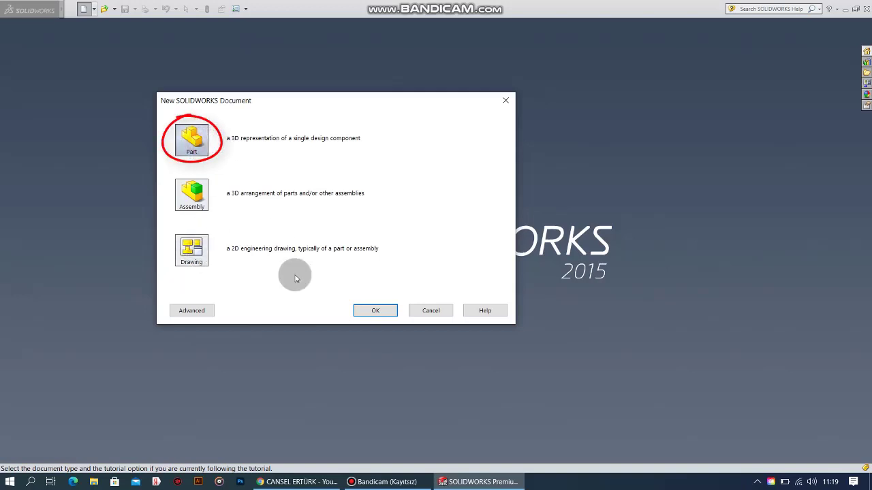
left_click(380, 311)
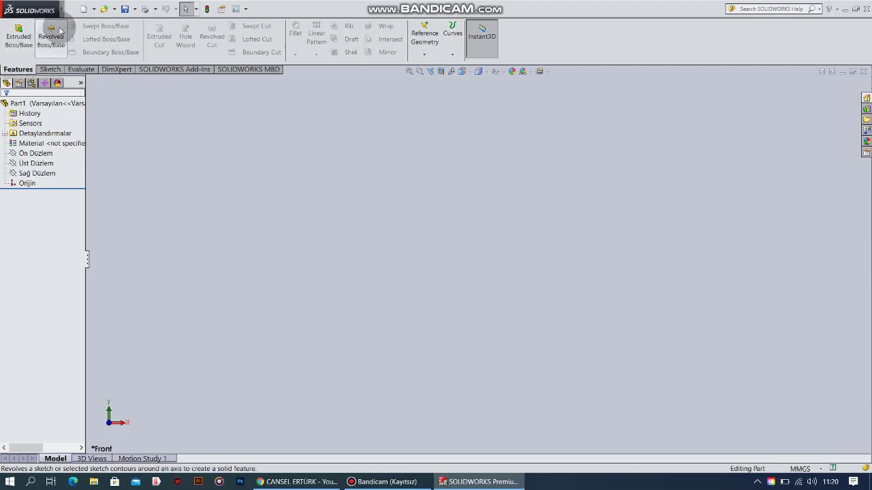
- Look over the Sketch and Evaluate tools, settle on Sketch, and highlight plane Üst Düzlem
left_click(50, 69)
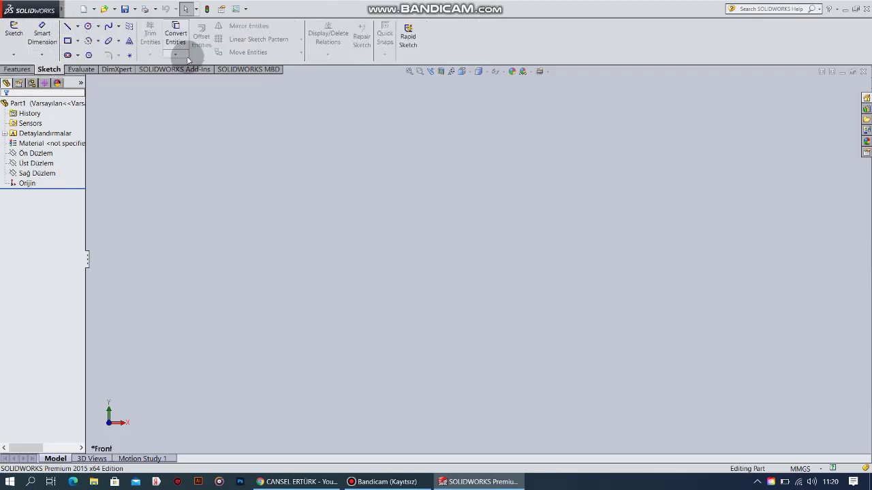
left_click(84, 70)
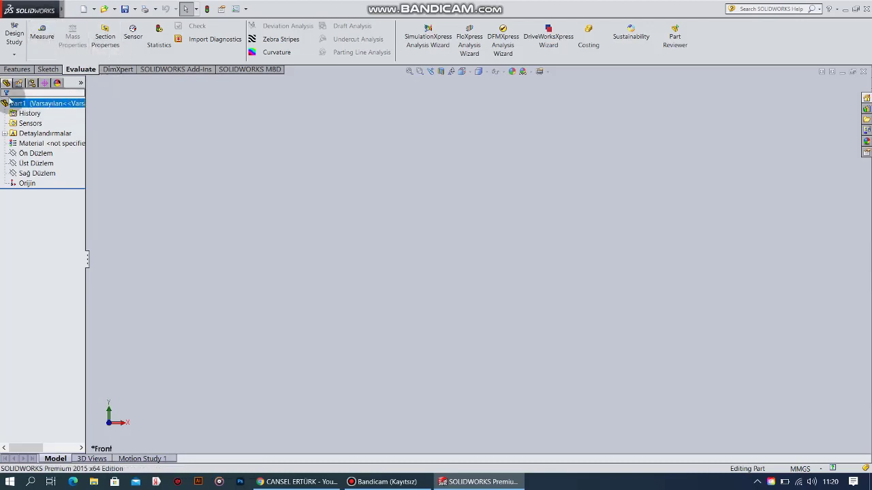
left_click(48, 68)
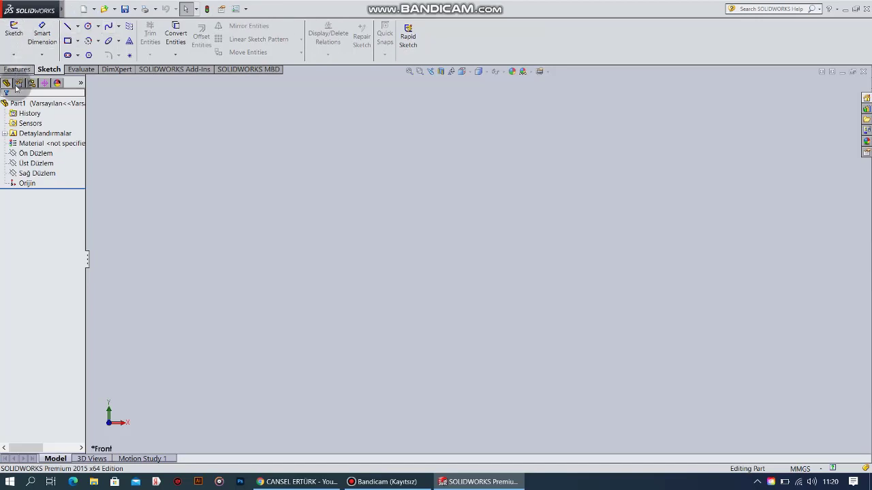
left_click(34, 164)
left_click_drag(21, 194, 18, 193)
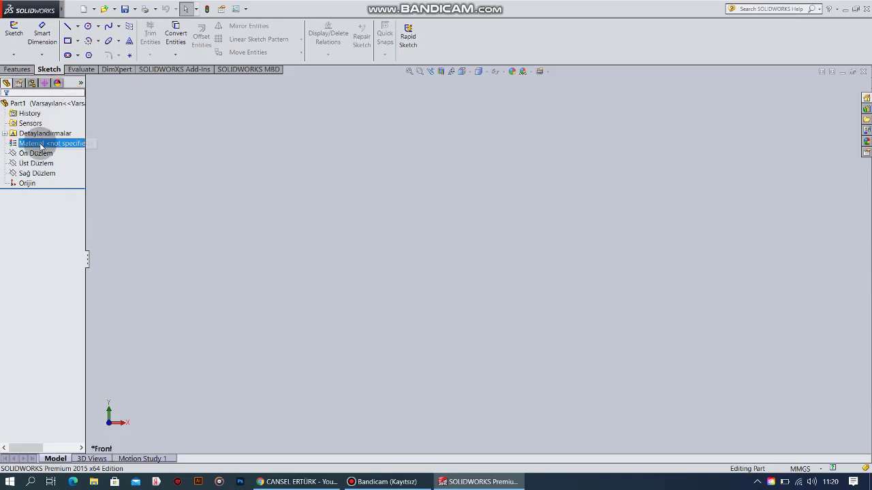
left_click(45, 174)
key("Escape")
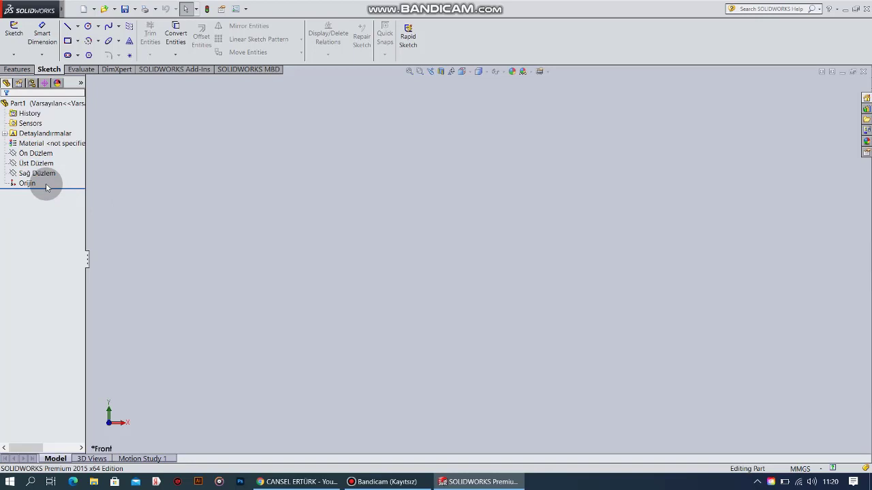
left_click(28, 175)
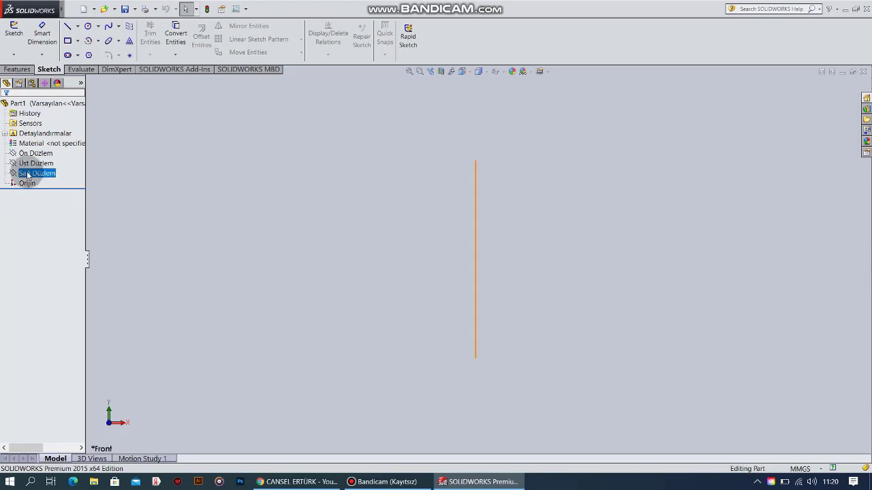
left_click(27, 154)
left_click(5, 205)
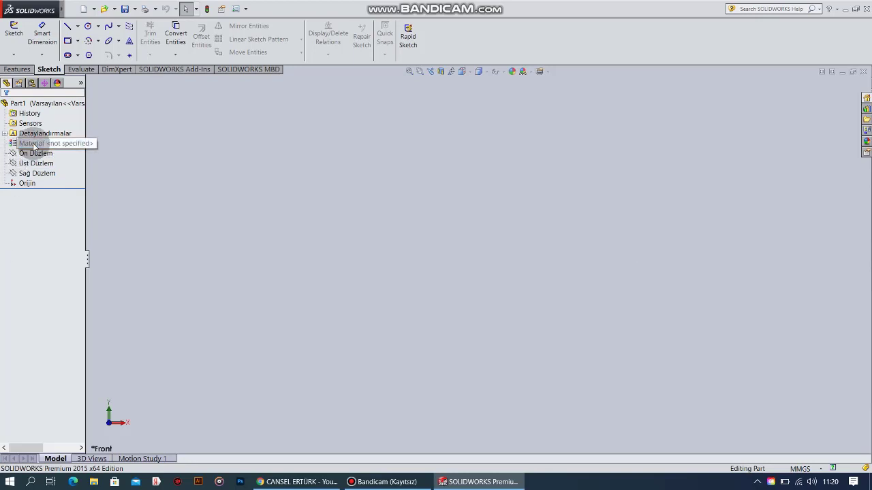
left_click(51, 144)
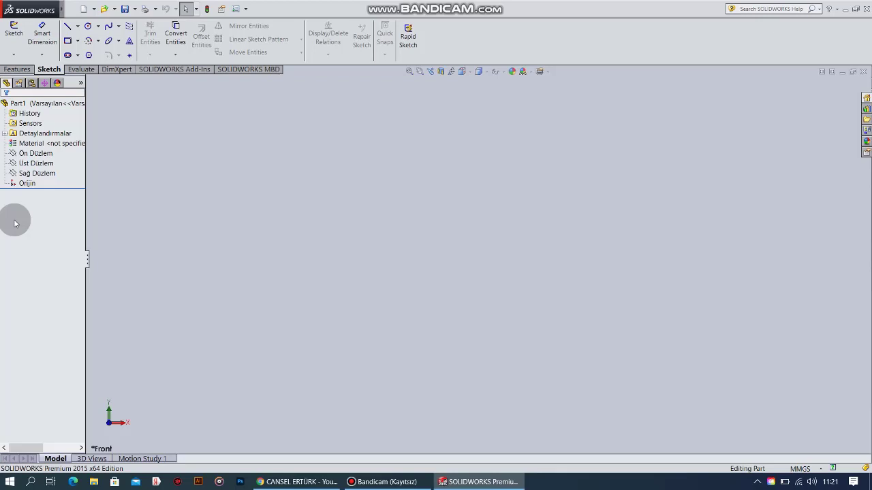
left_click(36, 163)
left_click(37, 173)
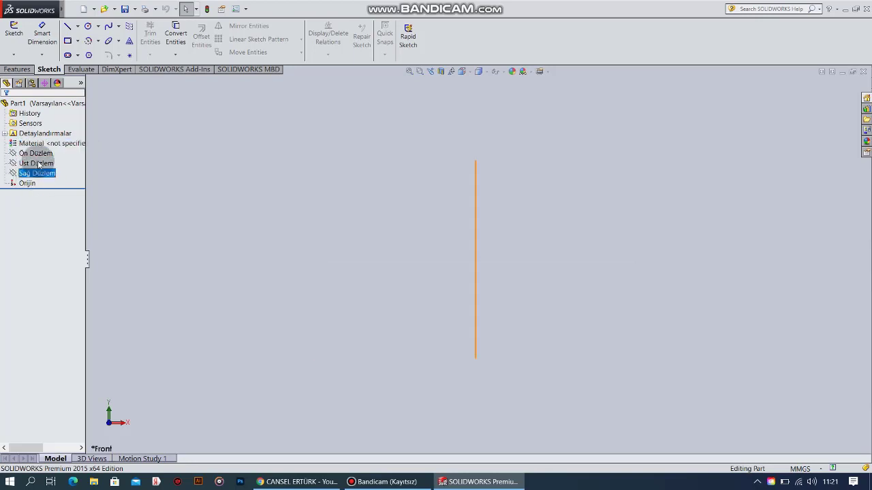
left_click(15, 165)
left_click(18, 173)
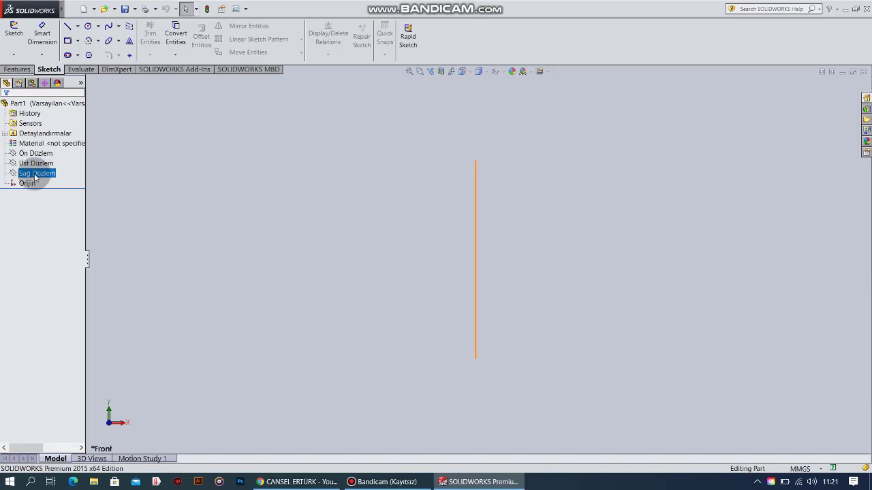
key("Escape")
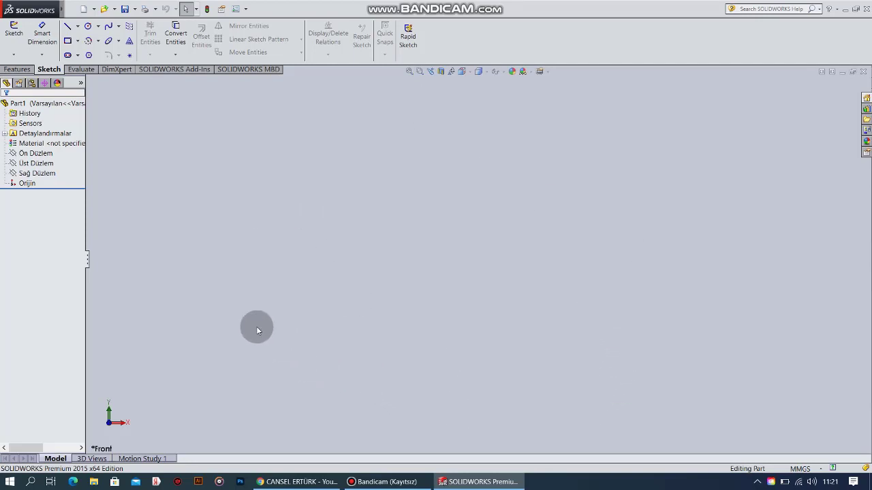
- Preview planes Üst Düzlem, Sağ Düzlem and Ön Düzlem, then select Ön Düzlem
left_click(46, 163)
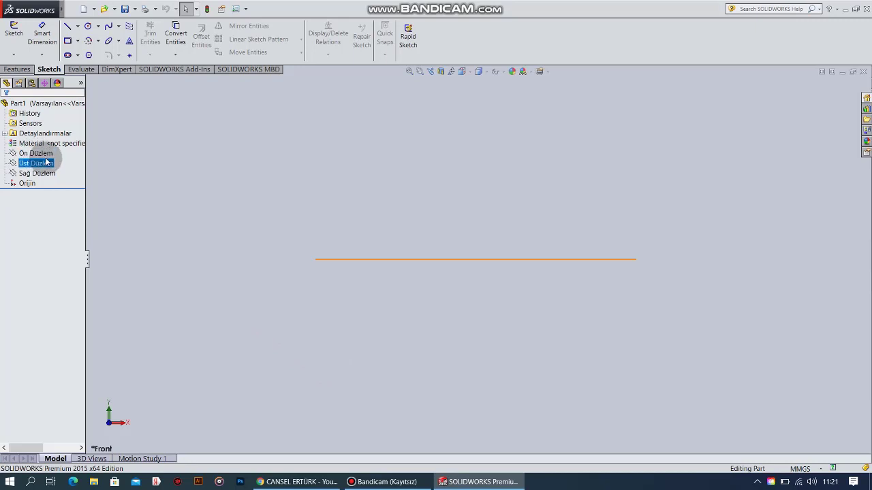
left_click(375, 202)
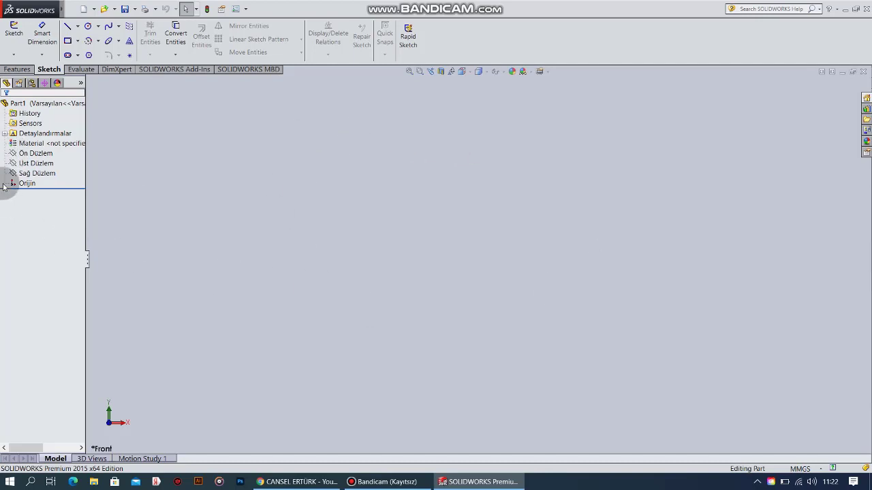
left_click(27, 173)
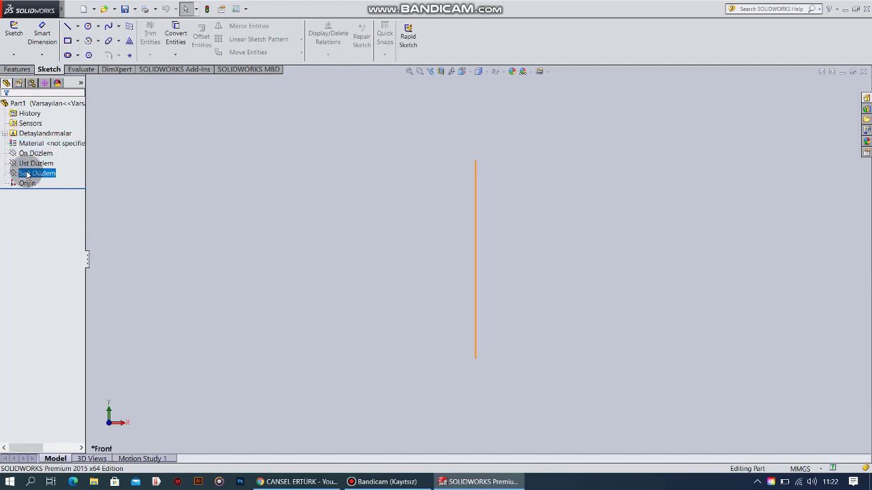
left_click(491, 184)
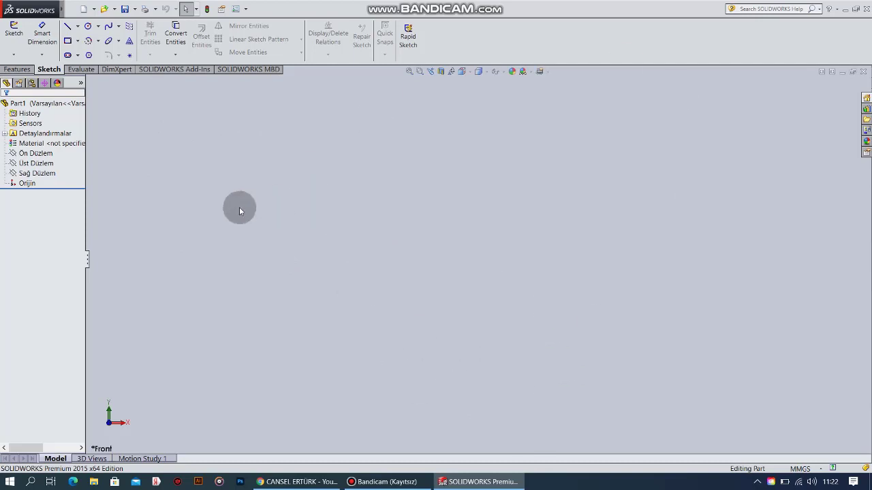
left_click(38, 155)
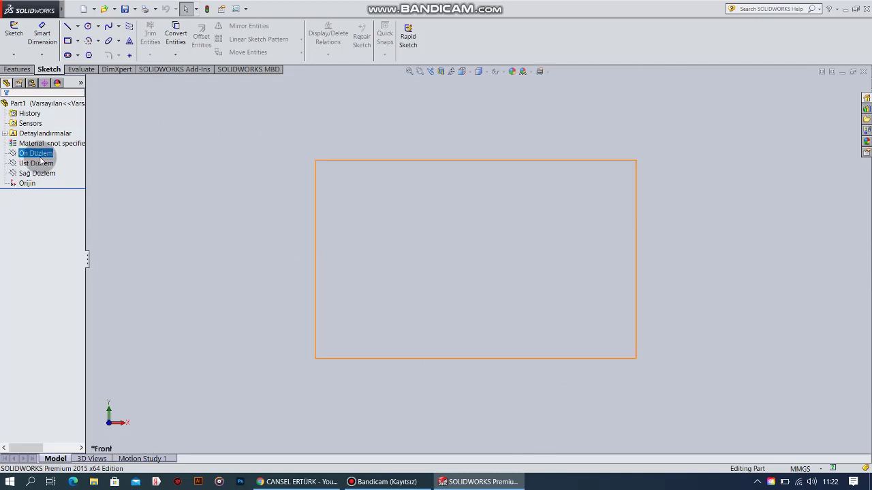
left_click(154, 182)
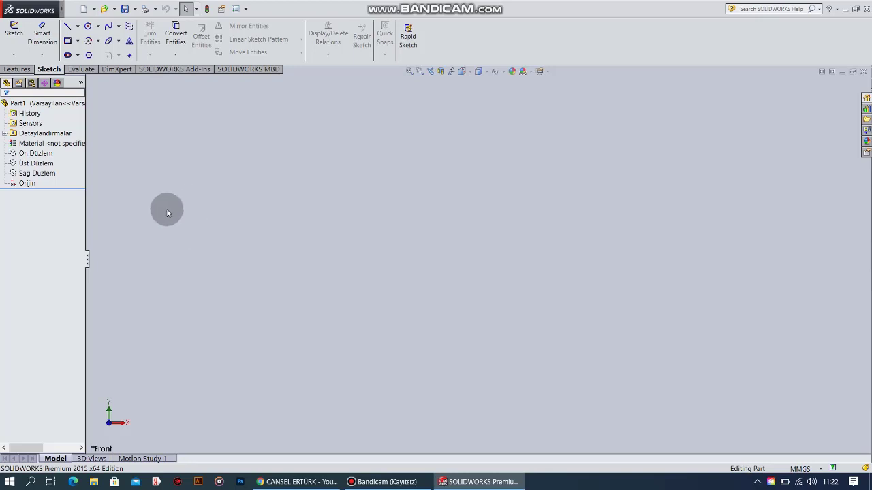
left_click(34, 154)
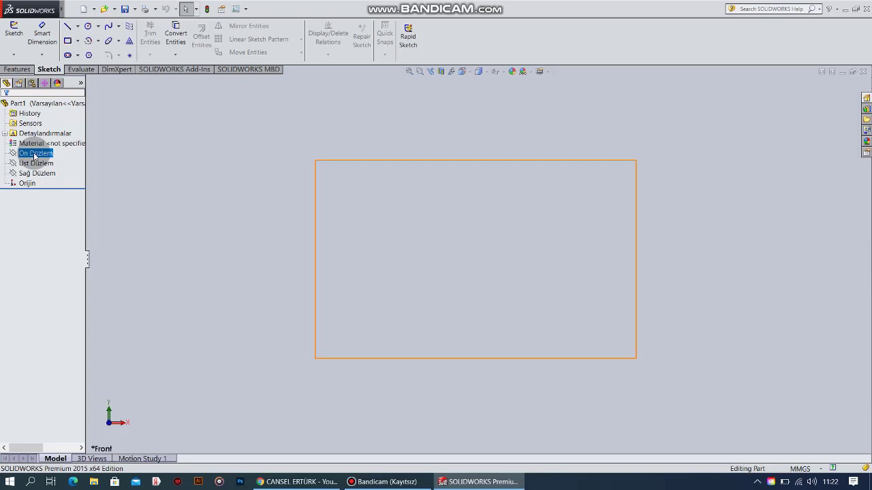
- Start a new sketch, Sketch1, on the front plane Ön Düzlem
left_click_drag(34, 156, 40, 154)
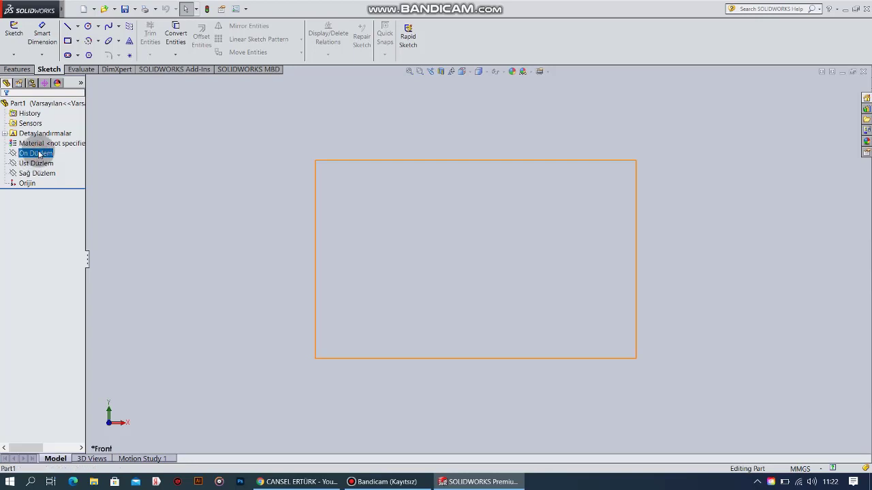
left_click(35, 185, "ctrl")
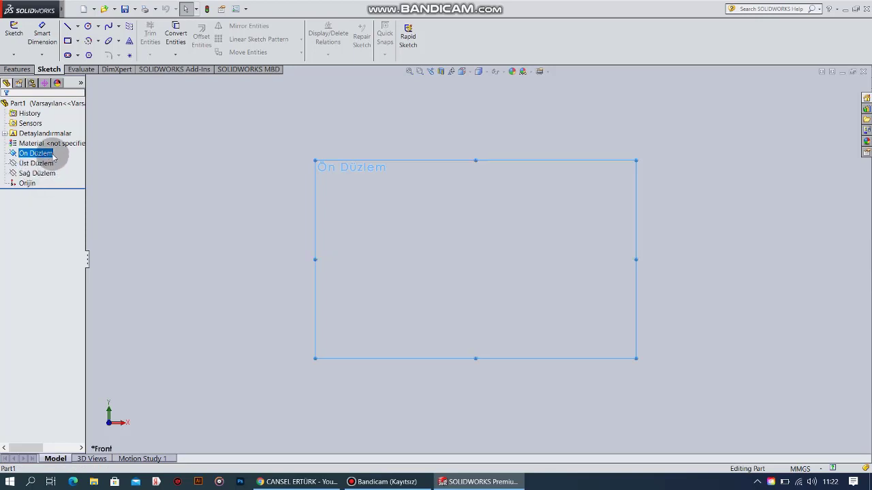
left_click(112, 147)
left_click(41, 154)
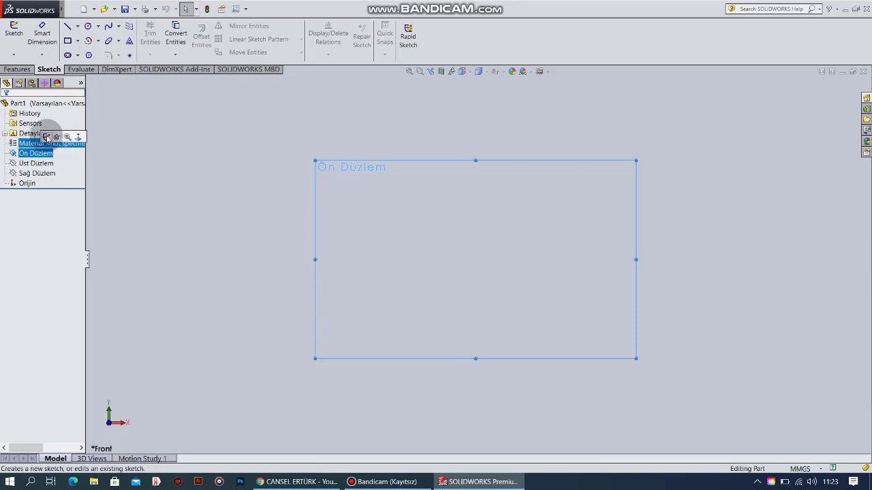
left_click(46, 137)
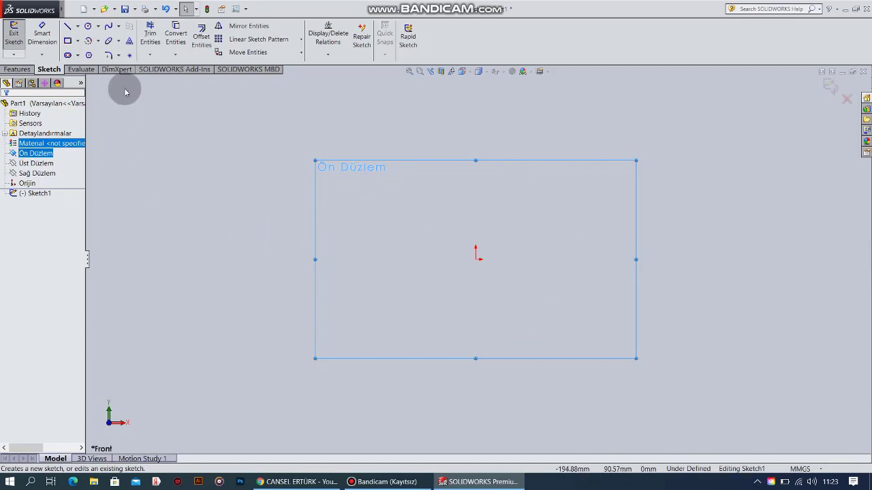
- Draw a vertical line about 88 mm up from the origin
left_click(69, 27)
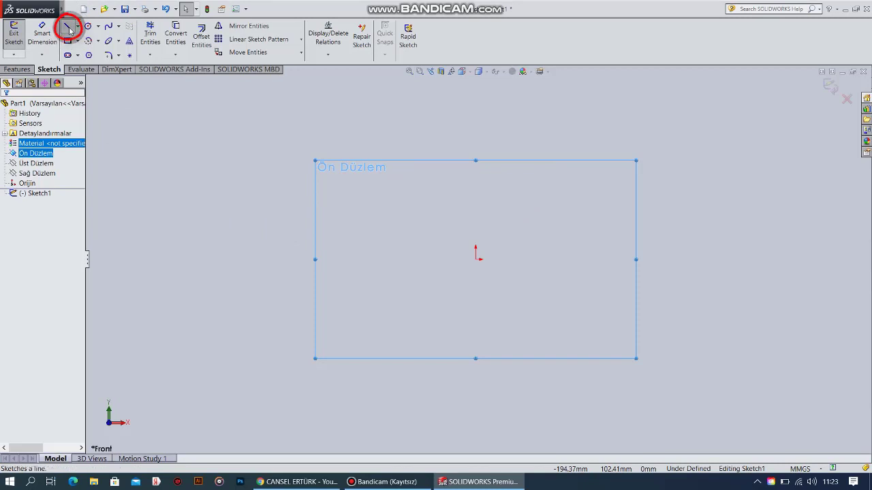
left_click(68, 29)
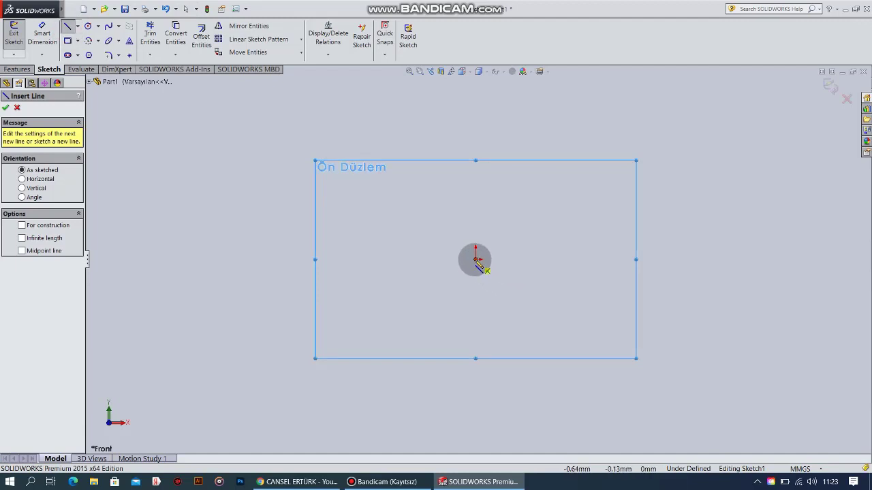
mouse_move(477, 261)
left_mouse_down()
mouse_move(462, 124)
mouse_move(444, 192)
mouse_move(341, 218)
mouse_move(455, 169)
mouse_move(477, 136)
mouse_move(479, 87)
left_mouse_up()
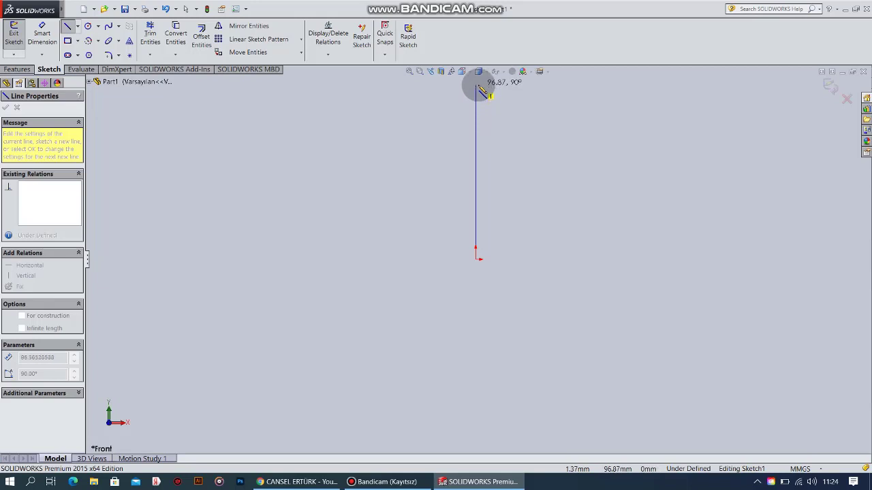
left_click(480, 89)
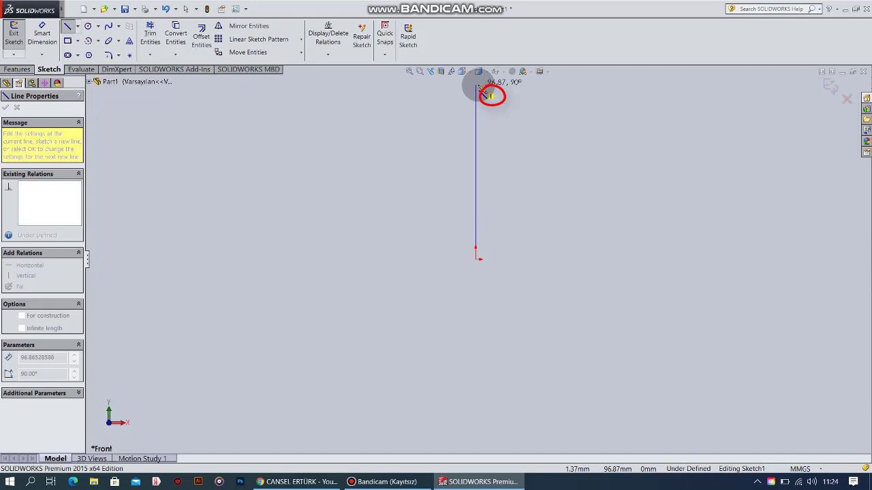
mouse_move(481, 89)
left_mouse_down()
mouse_move(416, 97)
mouse_move(356, 141)
left_mouse_up()
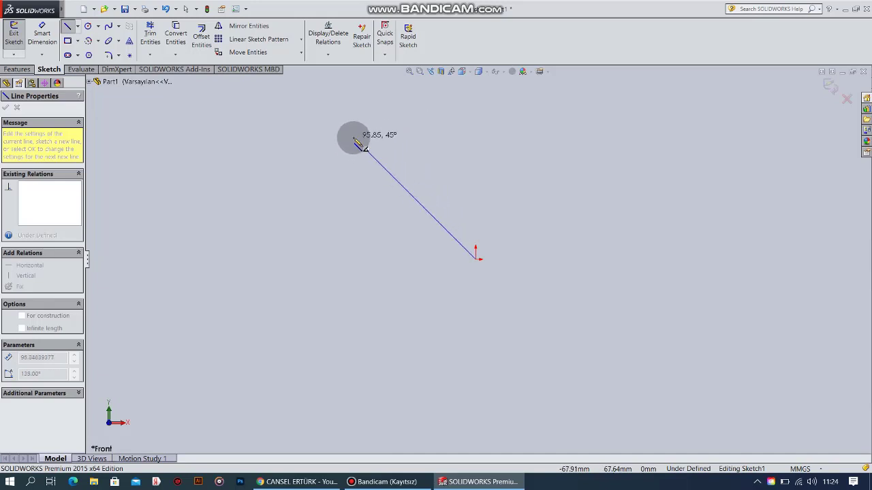
left_click(356, 141)
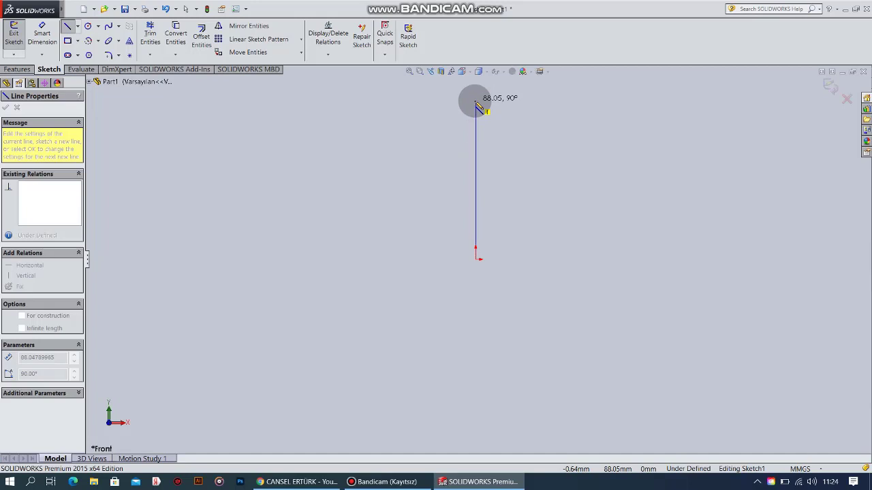
left_click(476, 103)
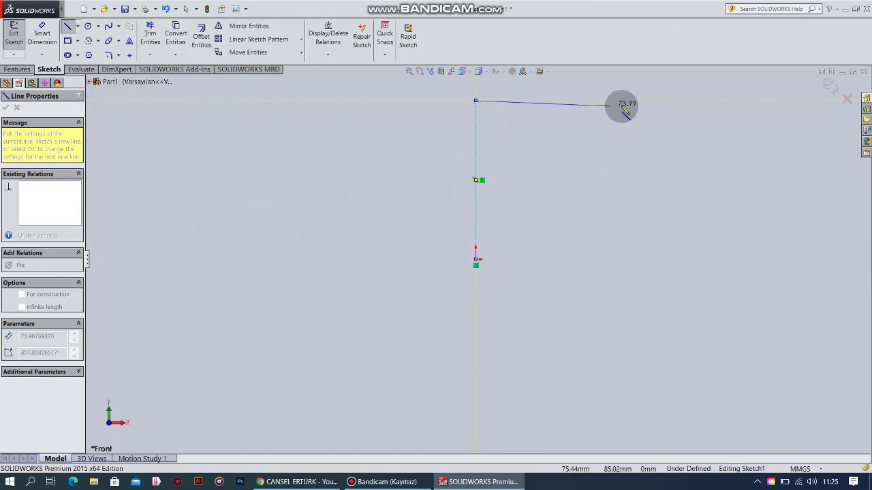
- Add the top, right and bottom lines to close the rectangle at the origin, then exit Line
left_click(657, 101)
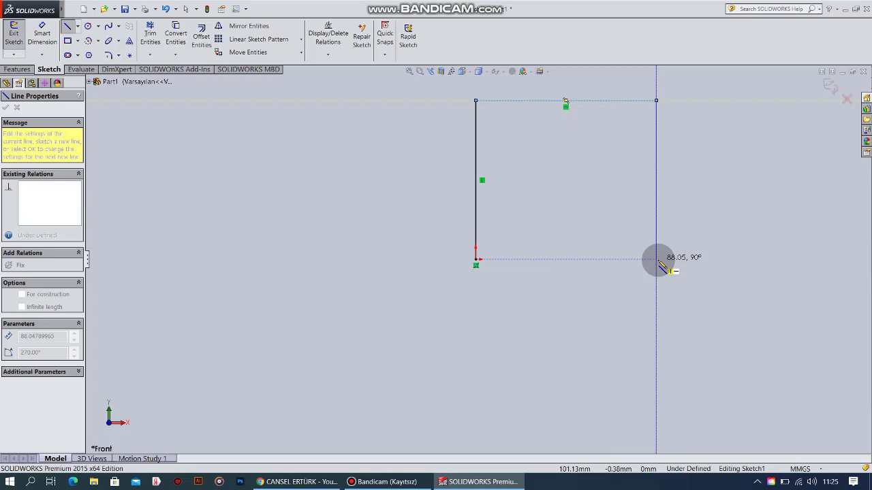
left_click(657, 260)
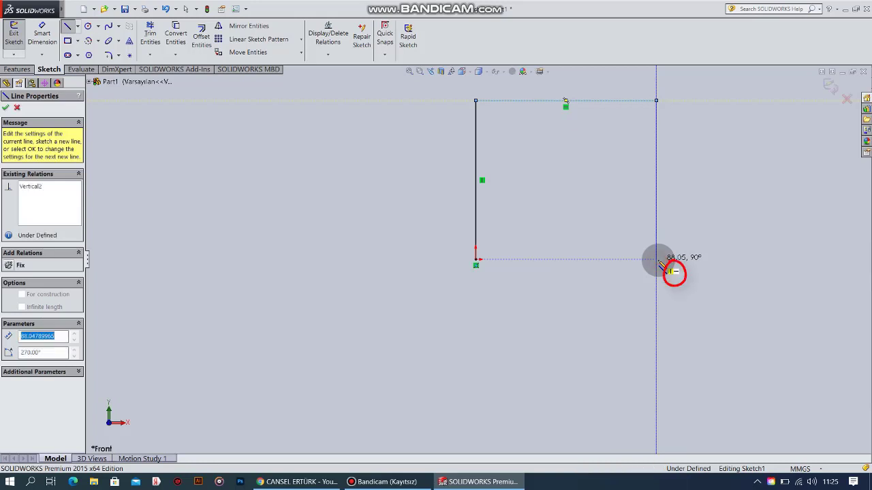
left_click(475, 258)
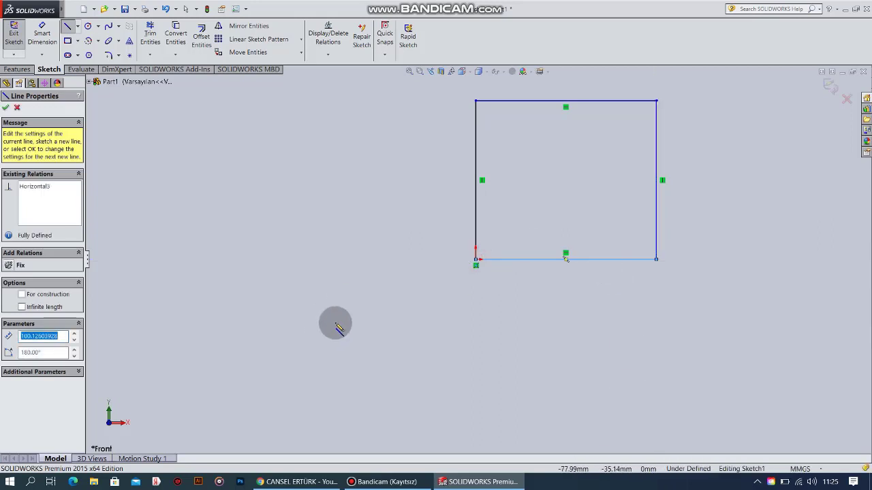
key("Escape")
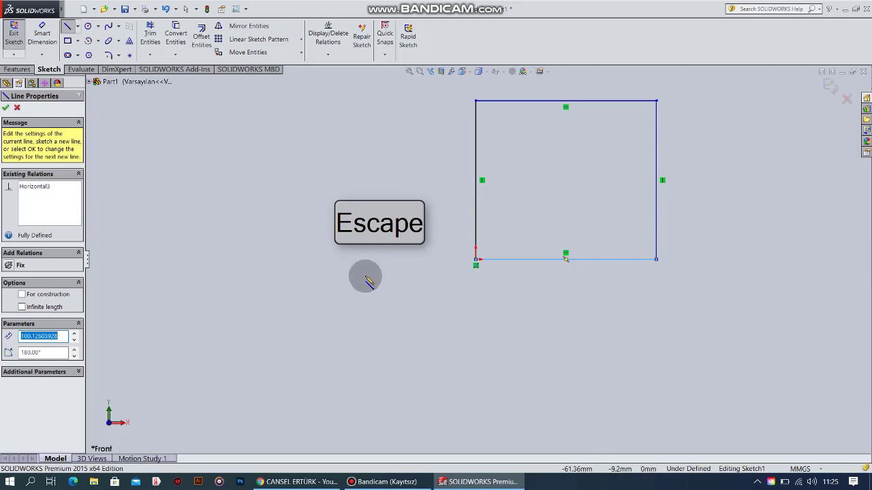
key("Escape")
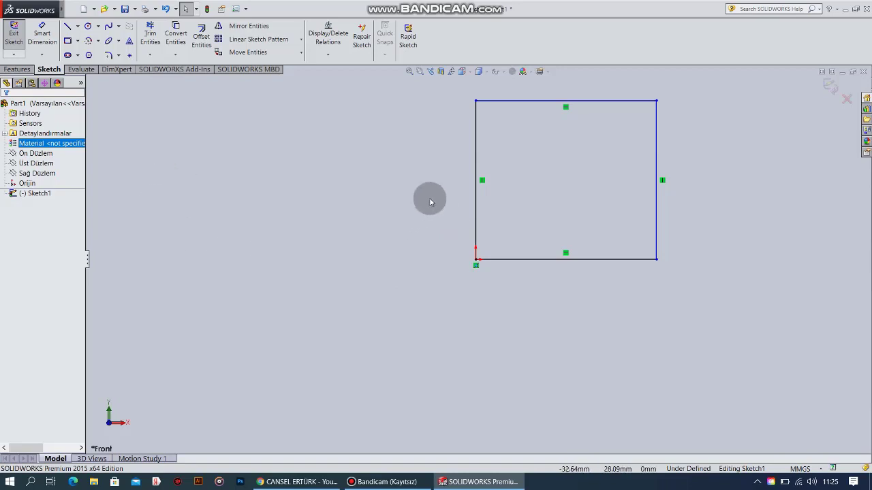
scroll(647, 119, "down", 2)
scroll(657, 106, "up", 2)
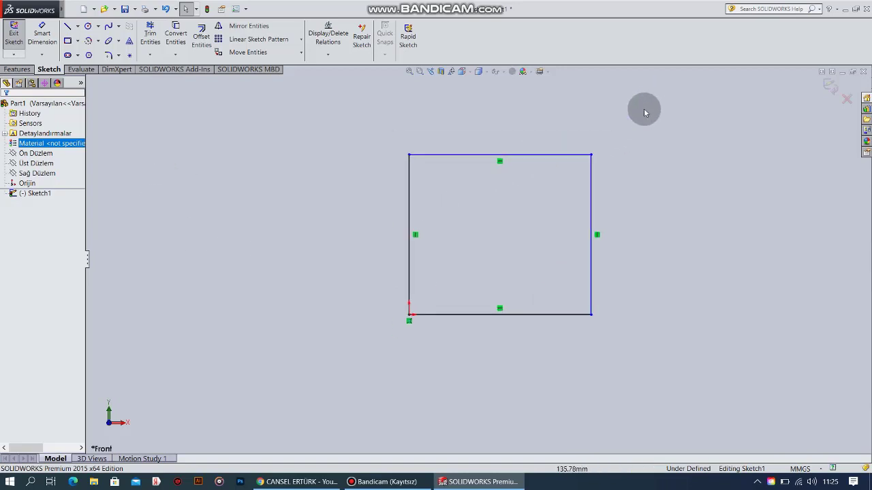
scroll(645, 113, "down", 1)
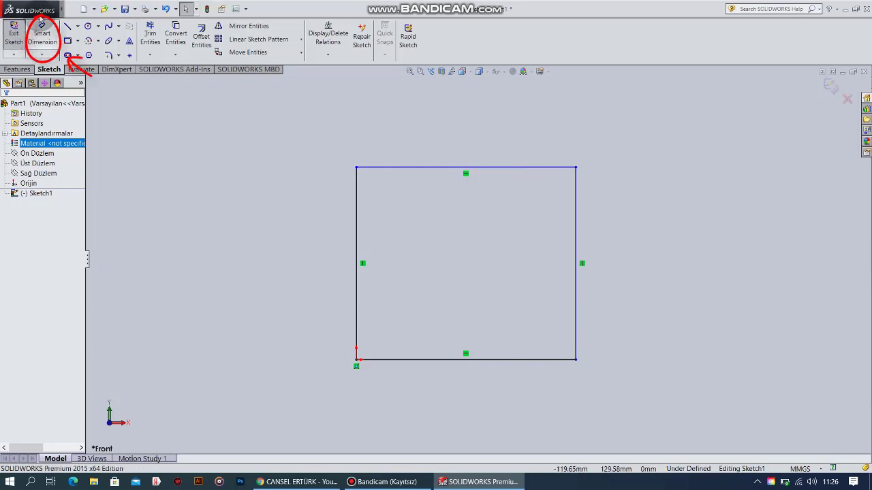
- Dimension the rectangle's top edge to 150 mm with Smart Dimension
left_click(49, 38)
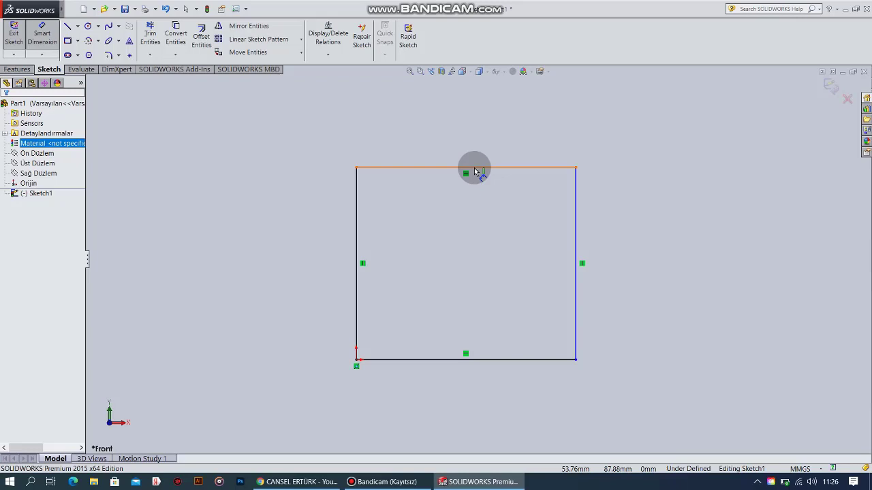
left_click(475, 170)
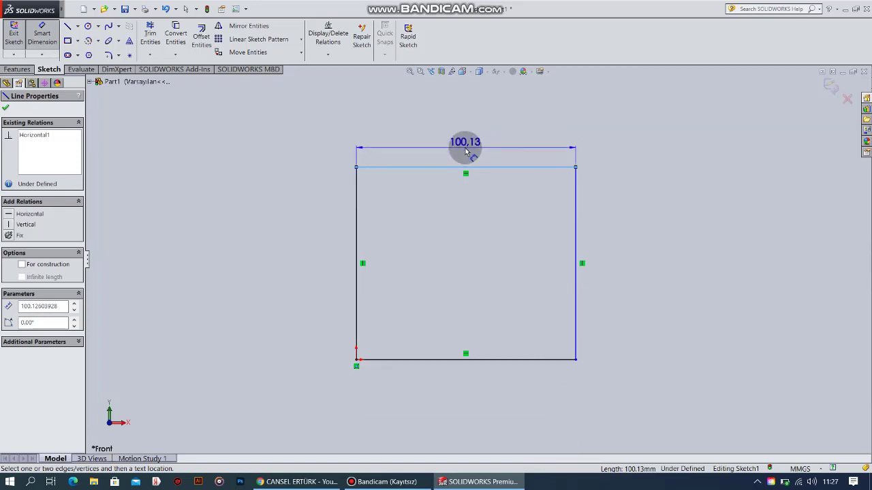
left_click(466, 150)
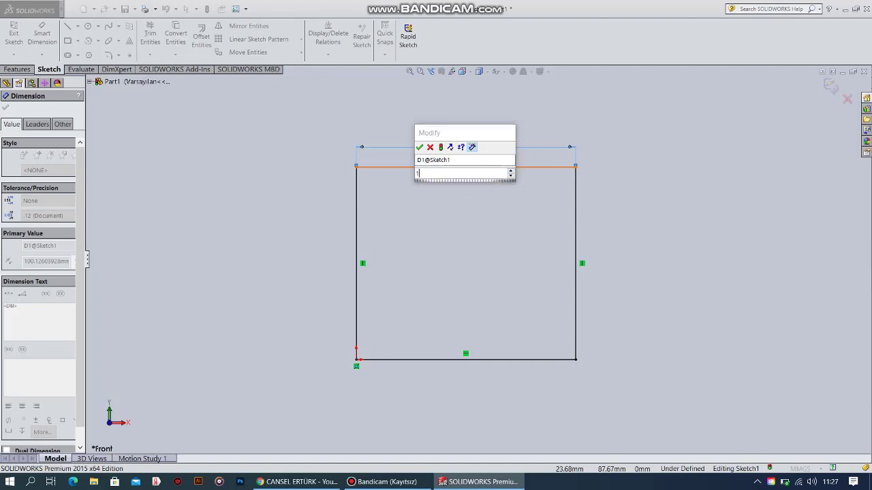
type("150")
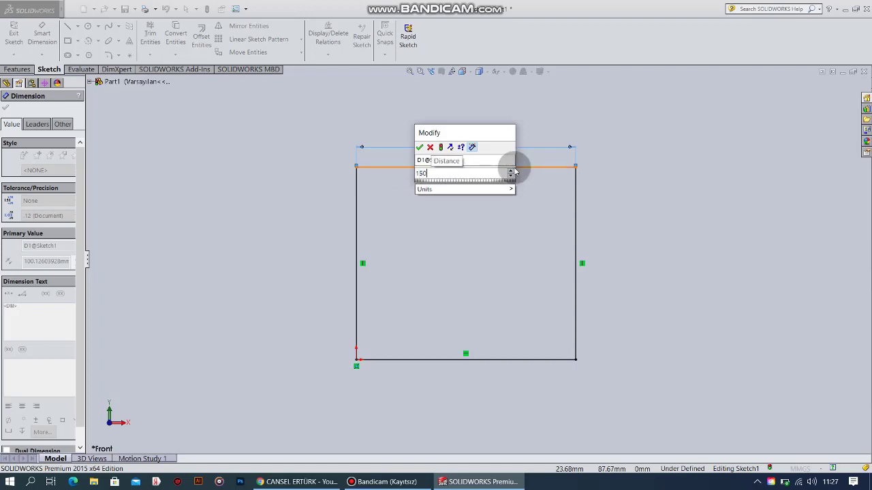
key("Return")
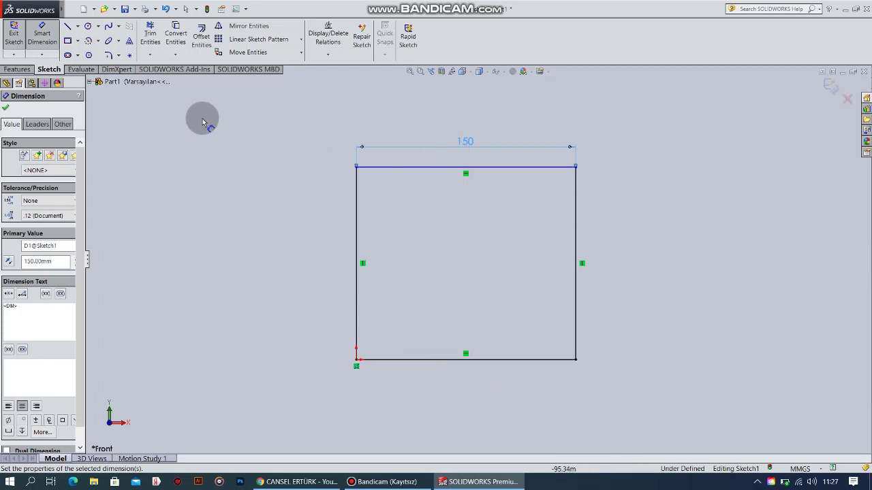
- Dimension the left edge to 150 mm, fully defining the 150 mm square
left_click(357, 246)
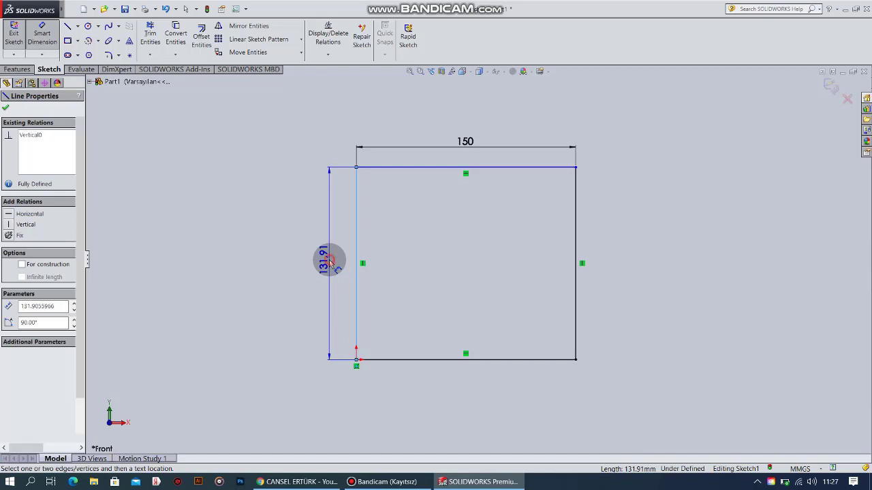
left_click(330, 263)
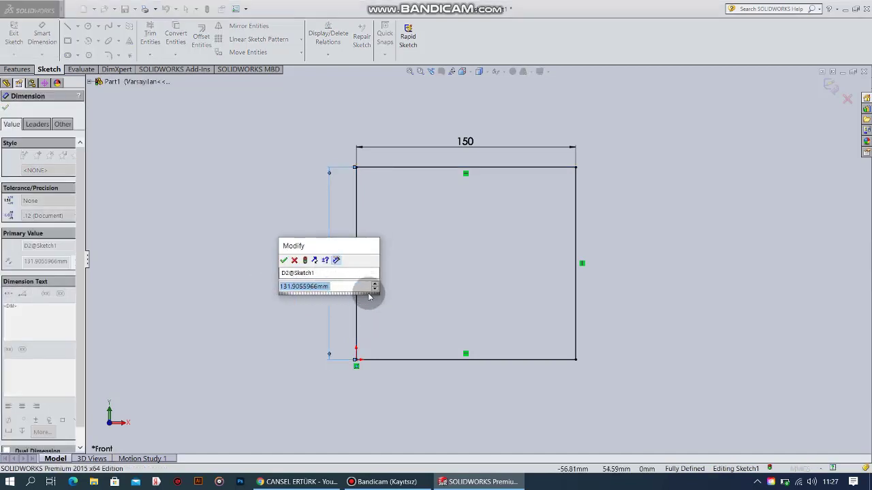
type("150")
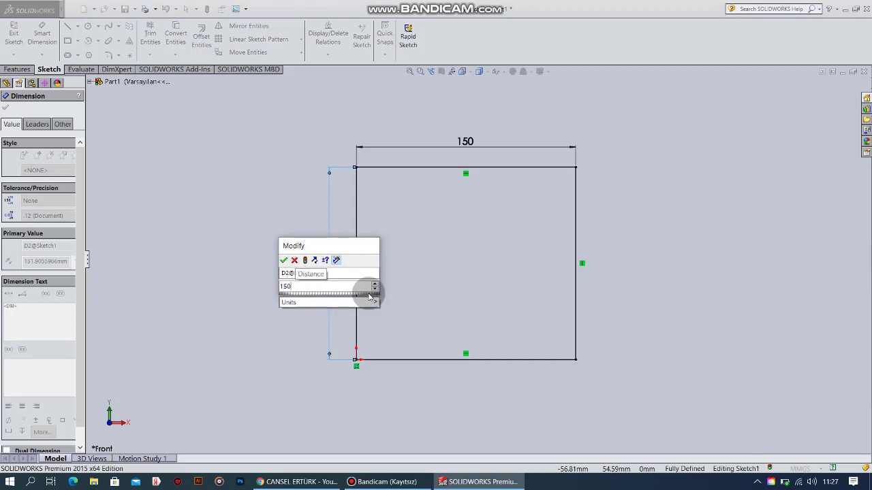
left_click(372, 301)
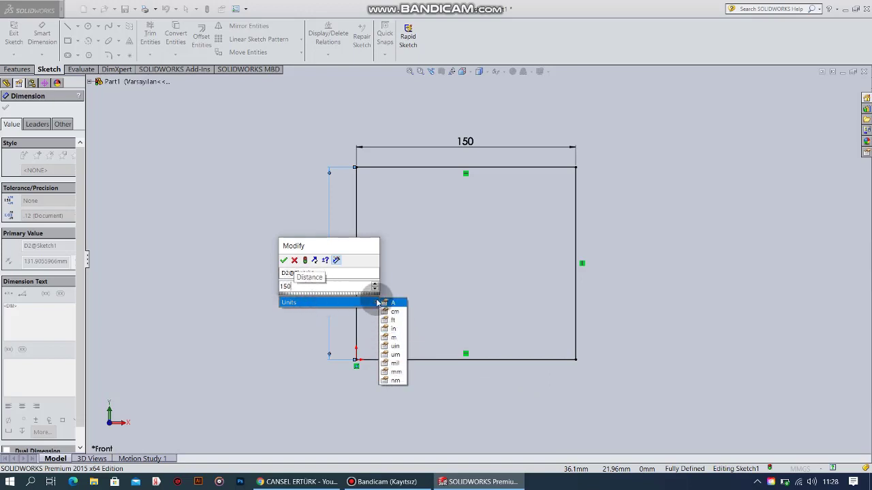
left_click(284, 261)
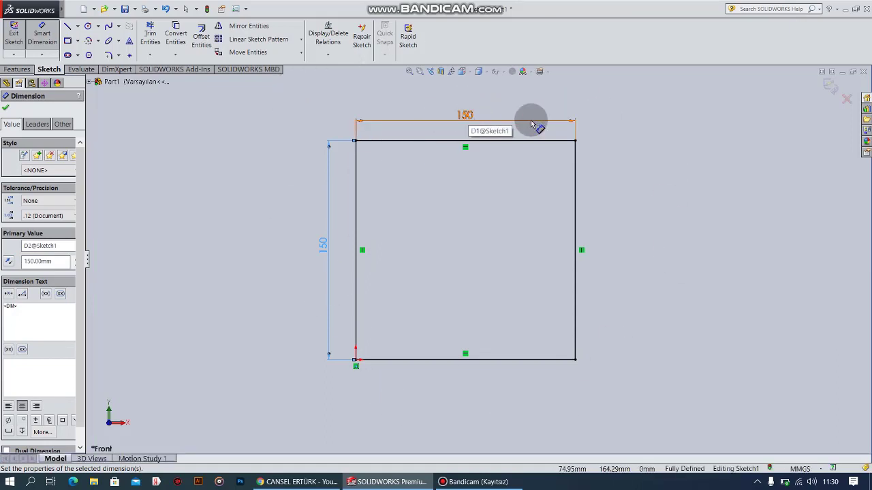
left_click(622, 146)
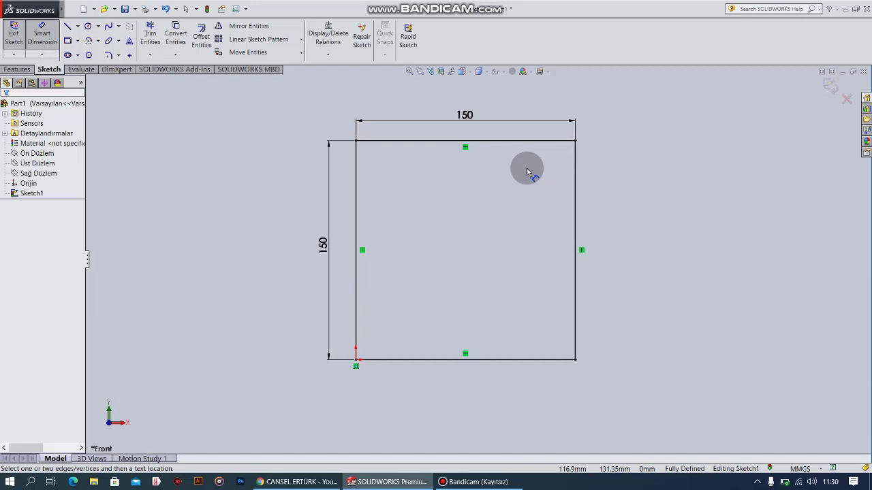
left_click(165, 9)
left_click(165, 9)
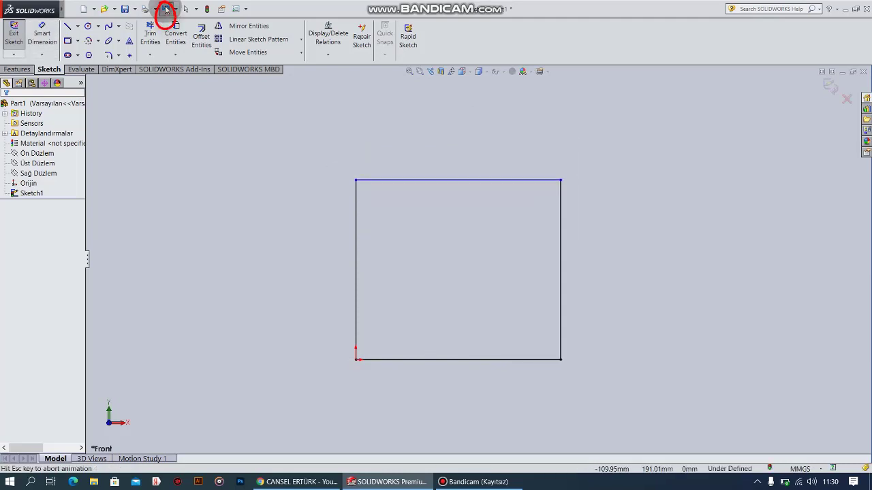
left_click(166, 9)
left_click(165, 10)
left_click(166, 10)
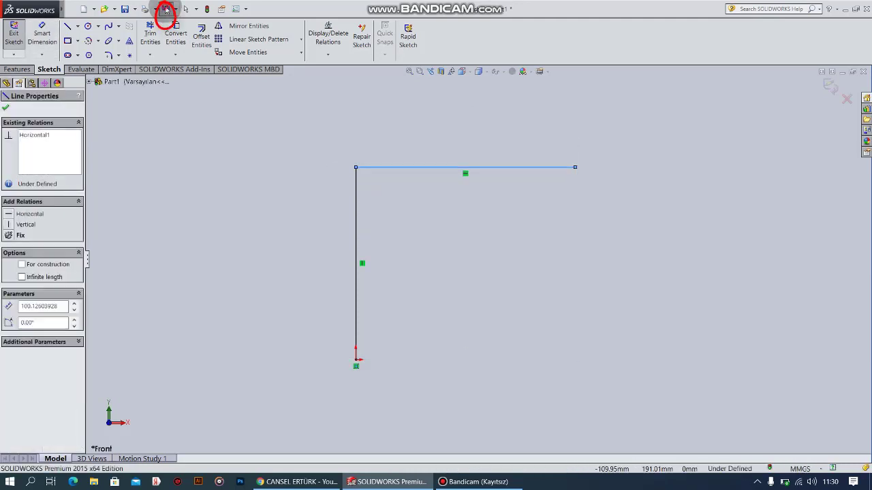
left_click(166, 9)
left_click(166, 10)
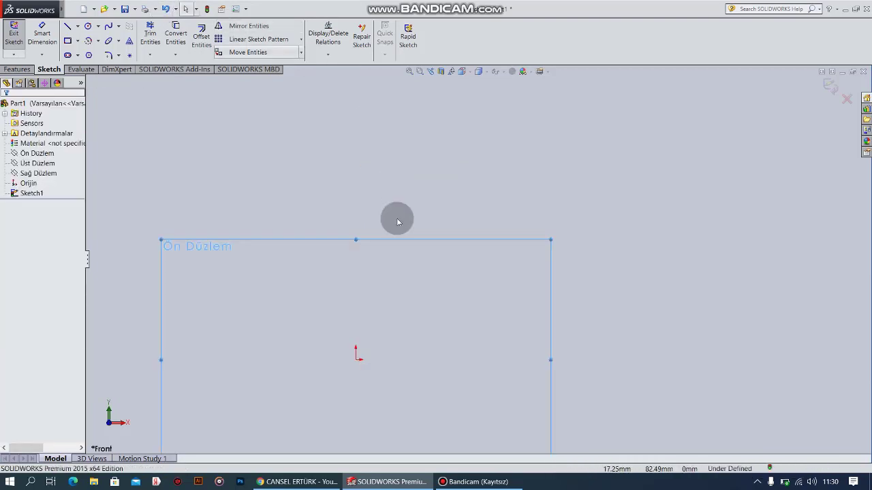
scroll(365, 394, "down", 3)
scroll(365, 391, "up", 3)
scroll(368, 390, "up", 1)
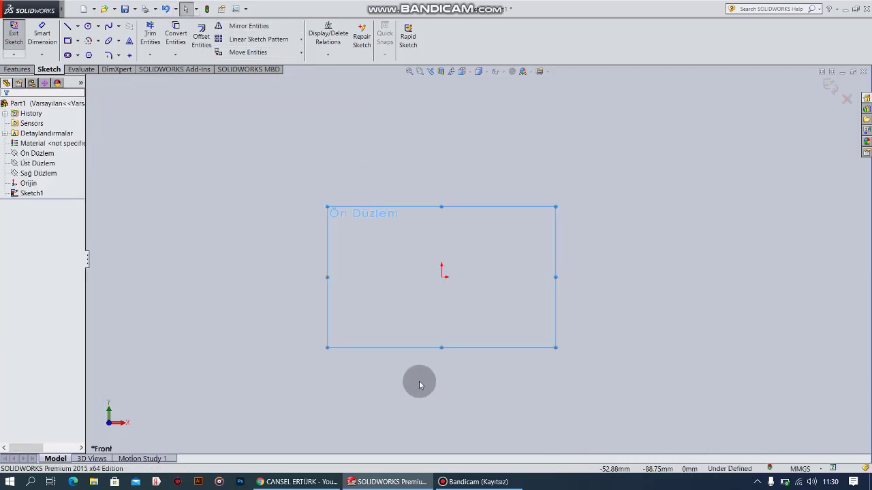
scroll(461, 320, "down", 2)
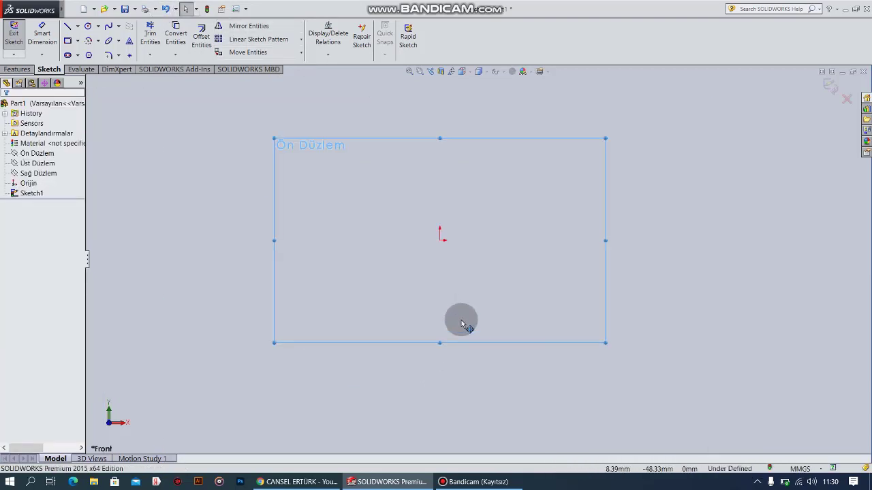
left_click(67, 26)
left_click(441, 233)
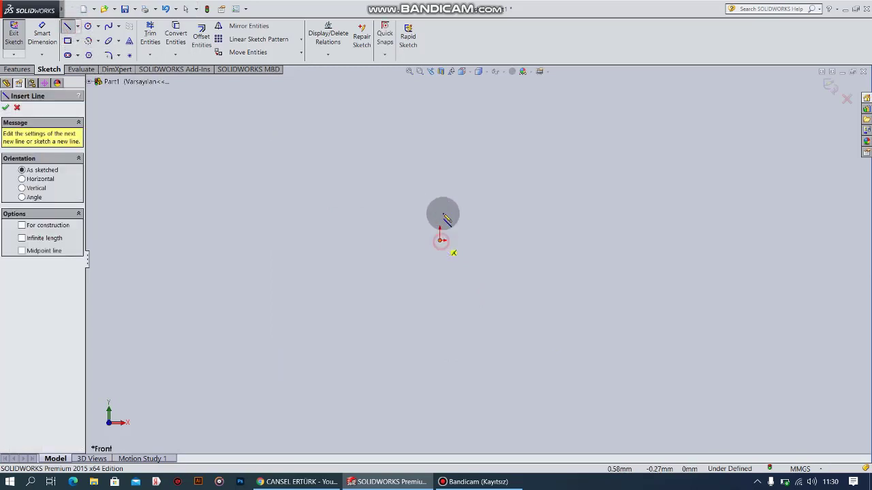
left_click(440, 122)
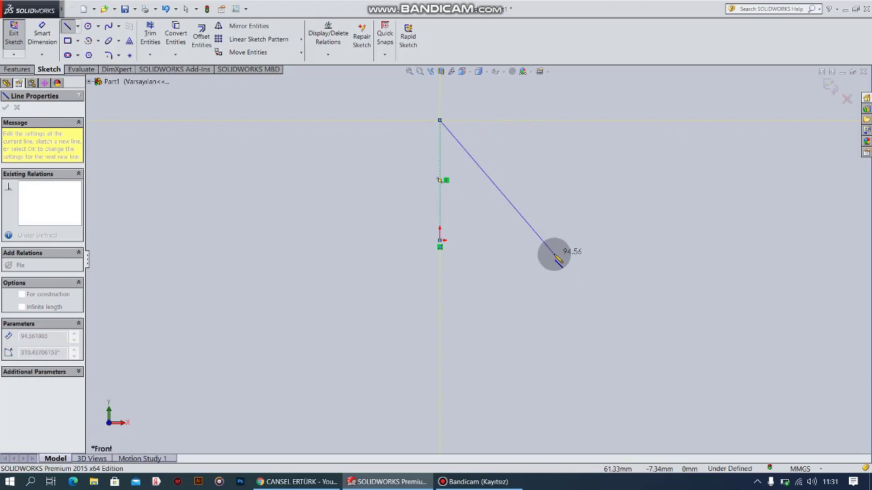
key("Escape")
left_click(439, 144)
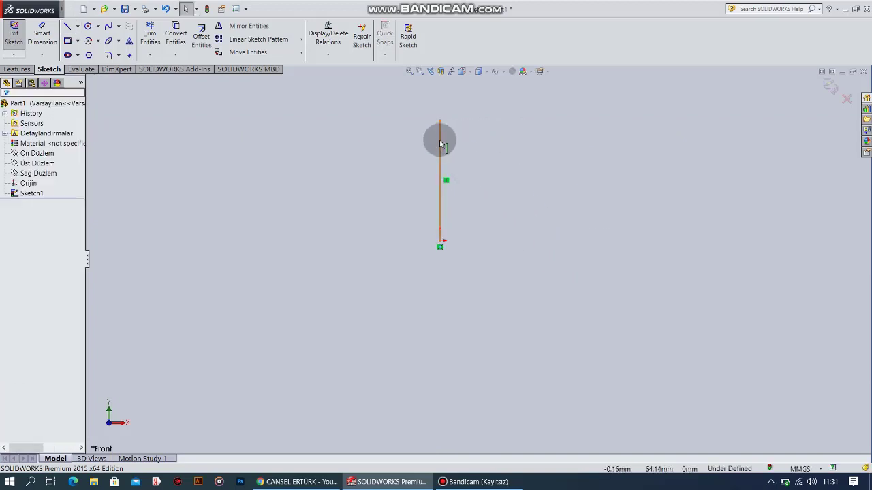
key("Delete")
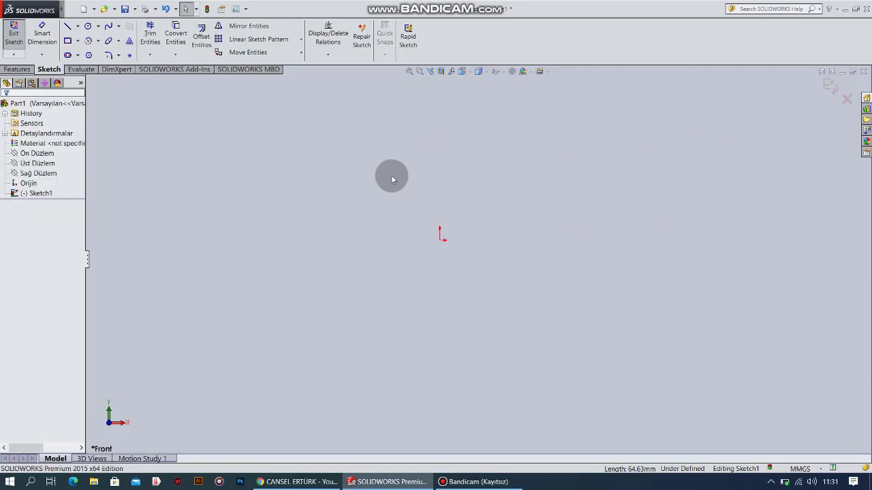
- Draw a closed eight-line stepped profile from the origin with a raised block on the right
left_click(68, 27)
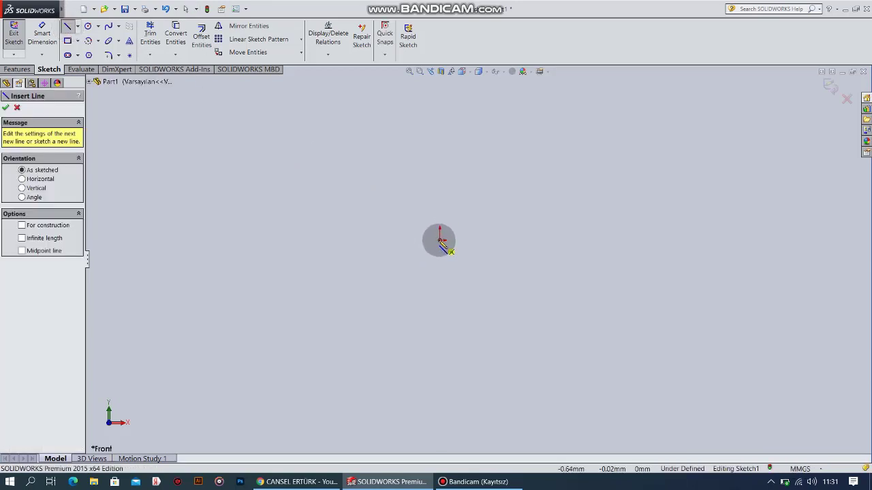
left_click(441, 238)
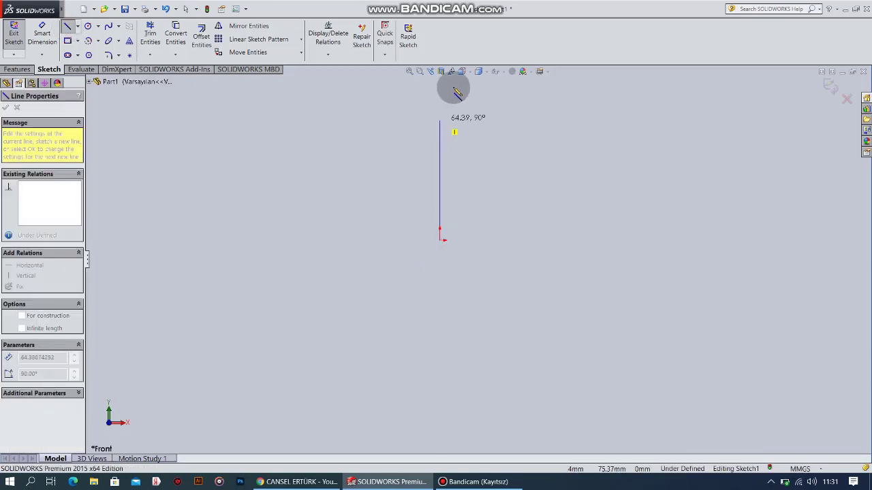
left_click(440, 198)
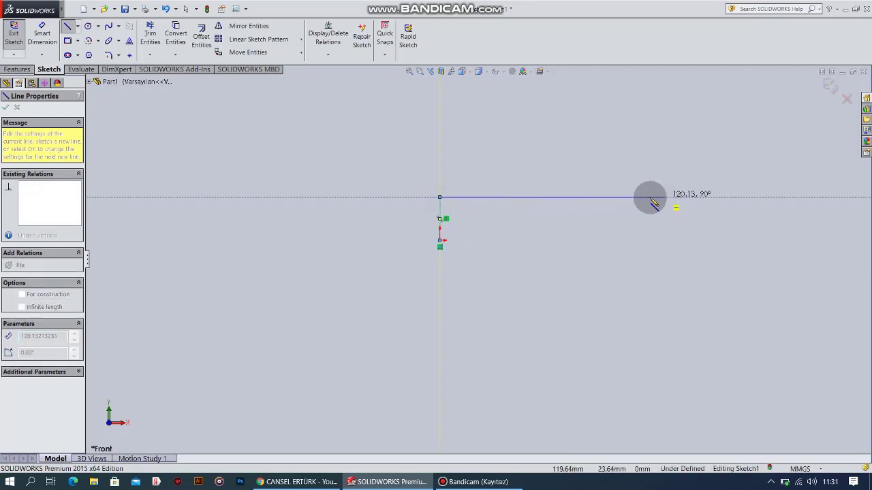
left_click(639, 198)
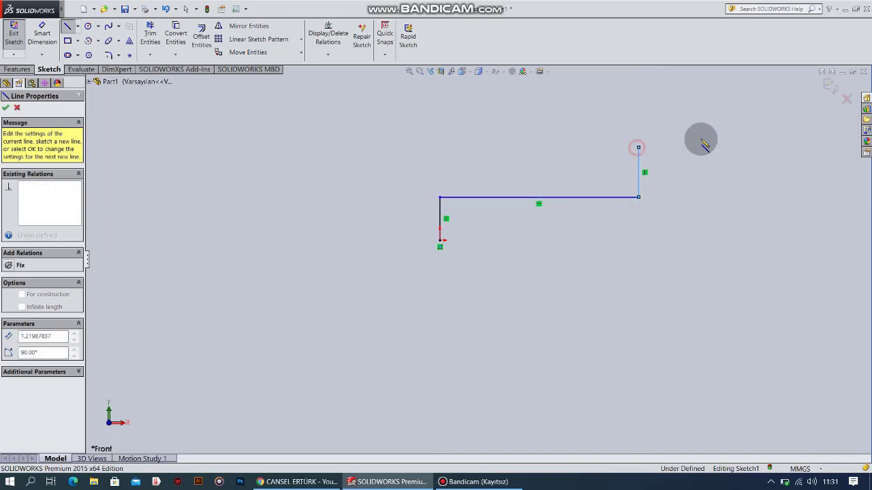
left_click(793, 147)
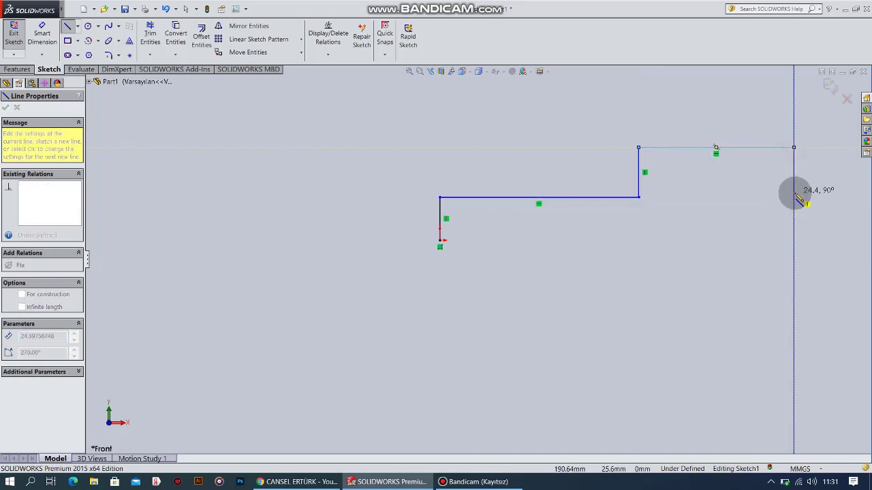
left_click(794, 198)
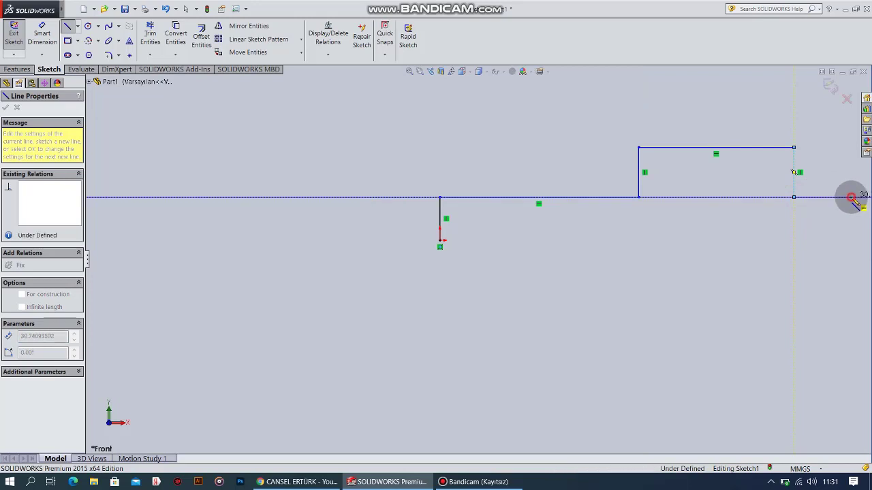
left_click(851, 197)
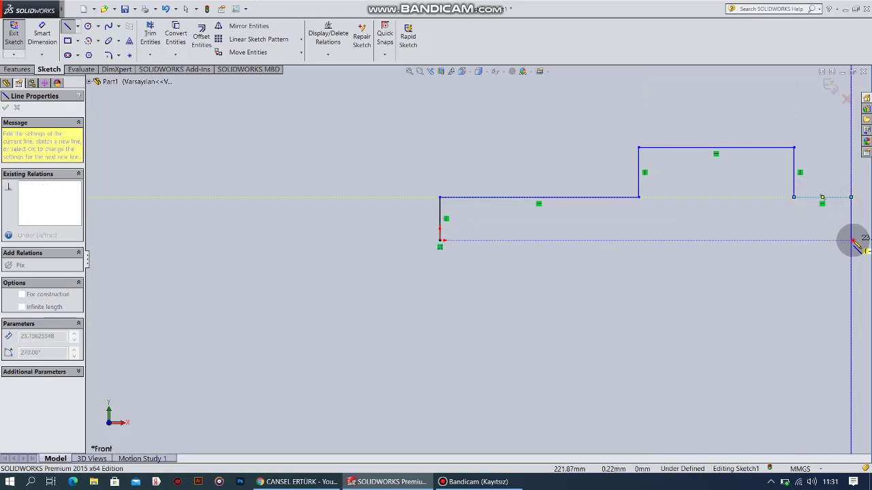
left_click(852, 240)
left_click(440, 240)
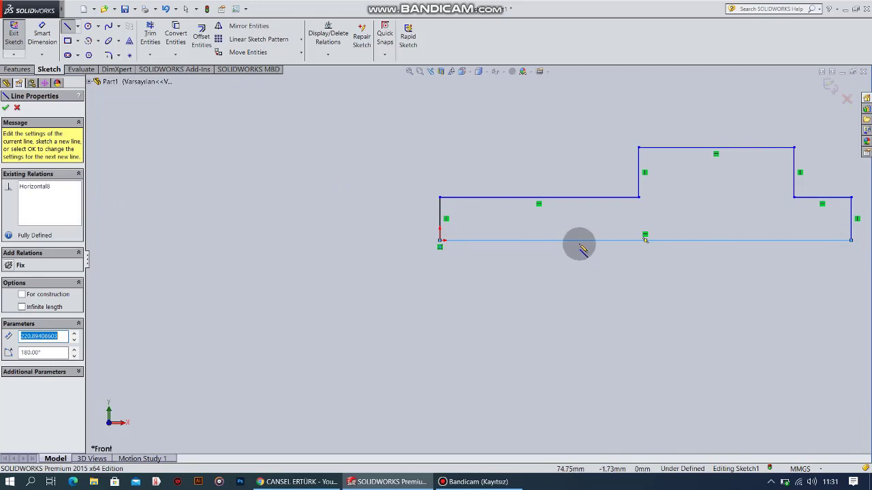
key("Escape")
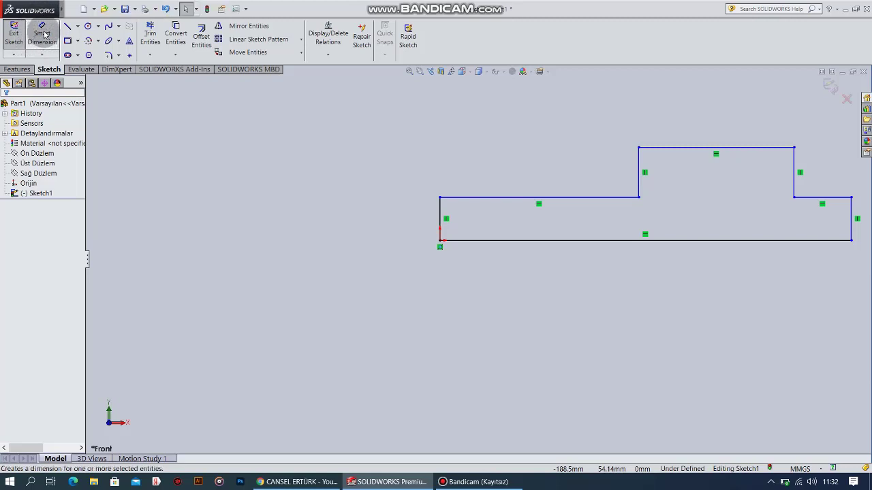
- Dimension the profile's left vertical edge to 25 mm
left_click(42, 34)
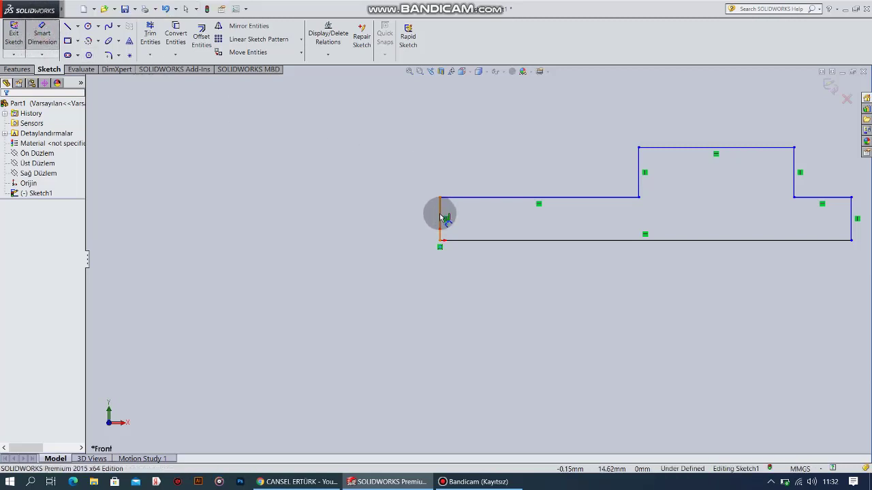
left_click(440, 216)
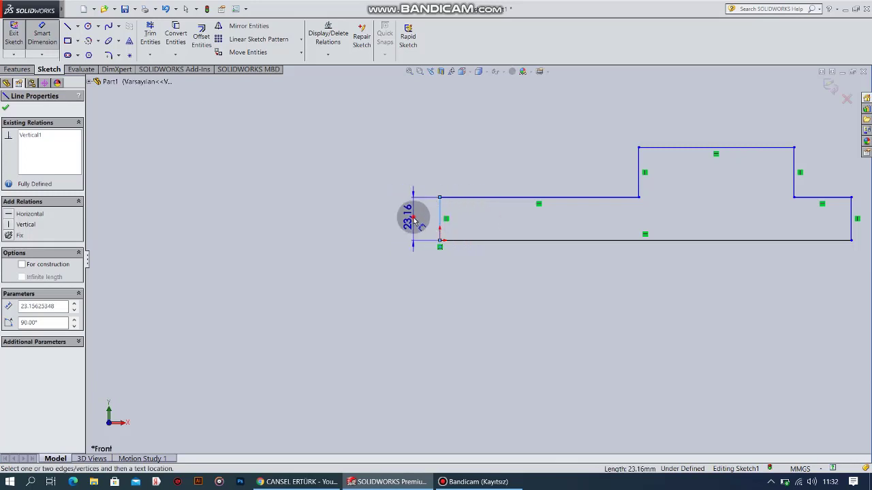
left_click(414, 221)
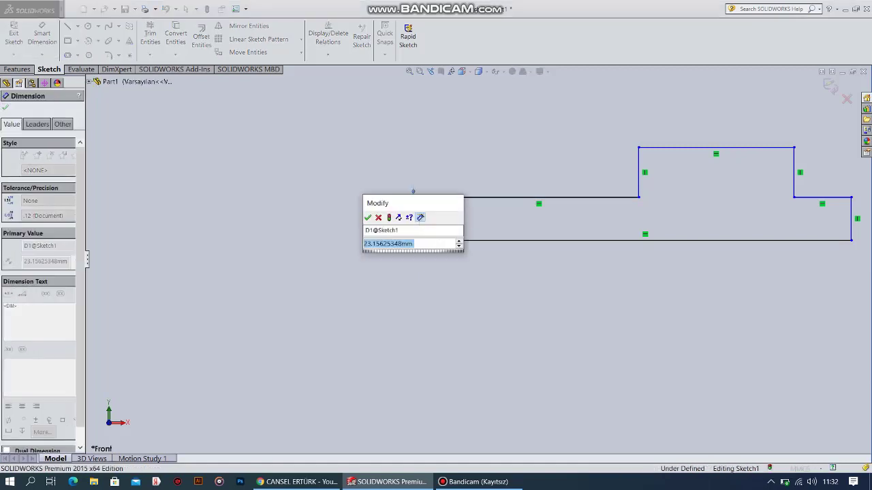
type("25")
key("Return")
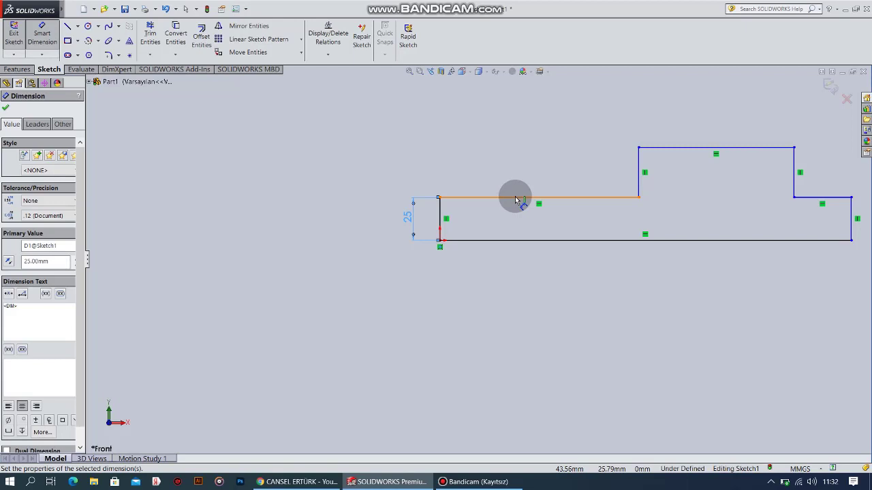
- Dimension the lower-left horizontal edge to 120 mm
left_click(515, 198)
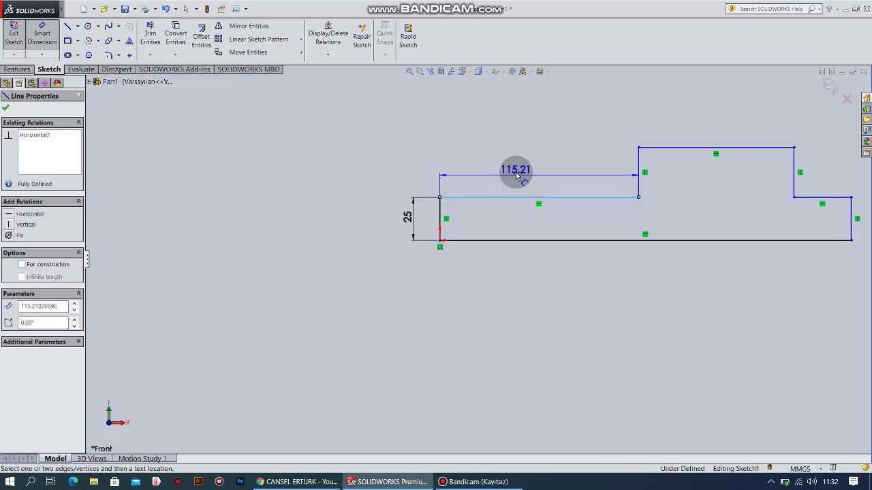
left_click(530, 178)
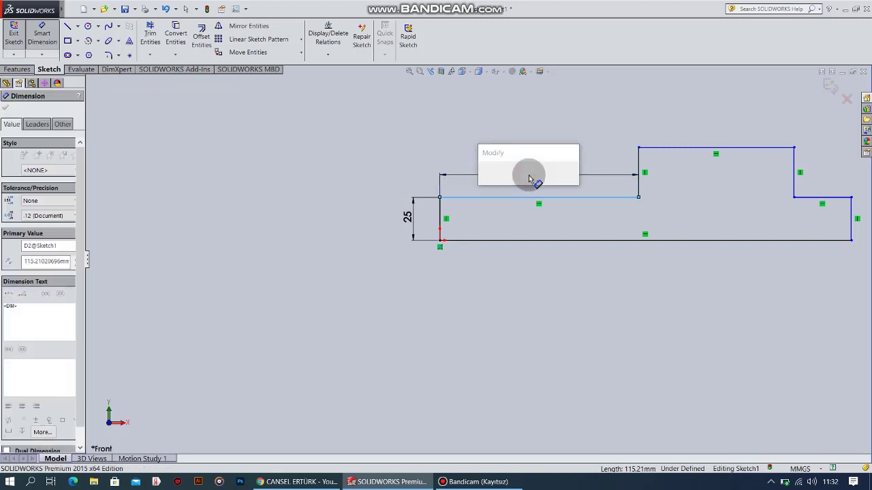
type("120")
key("Return")
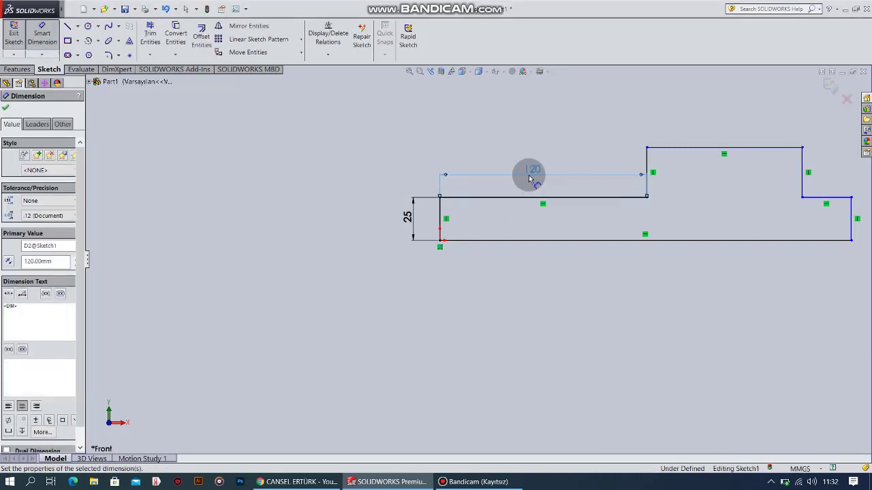
- Dimension the rising step edge to 20 mm
left_click(648, 168)
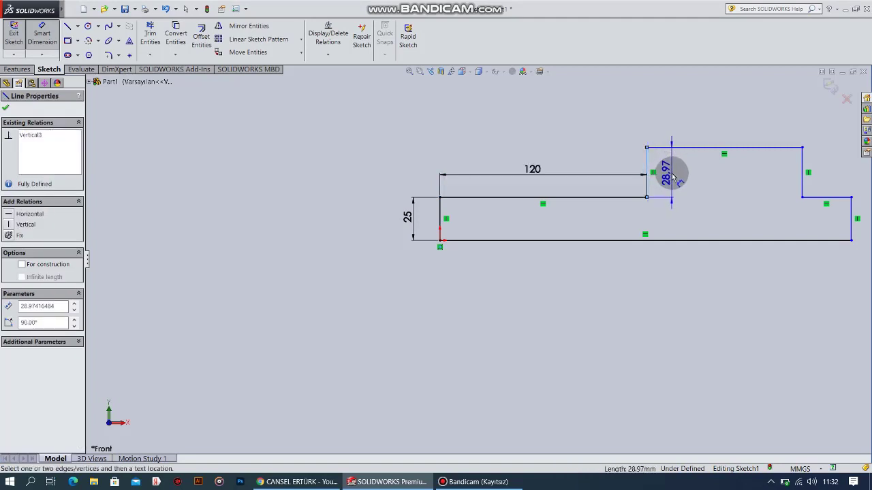
left_click(672, 177)
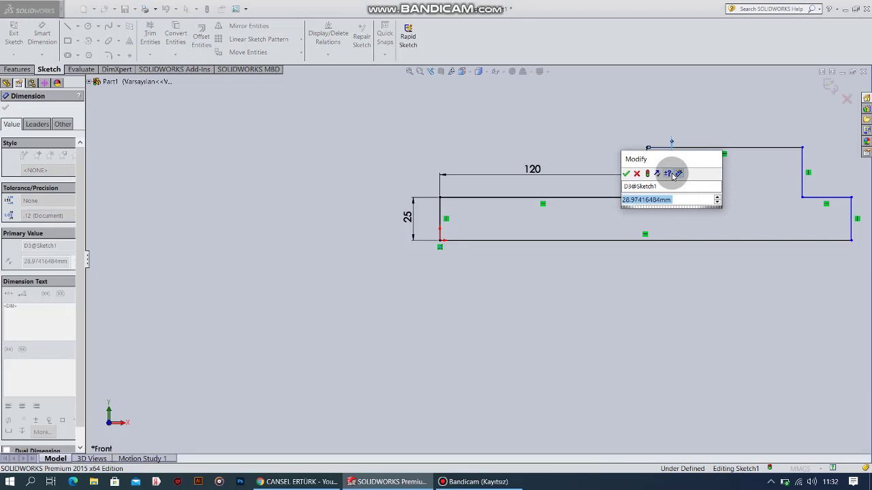
type("20")
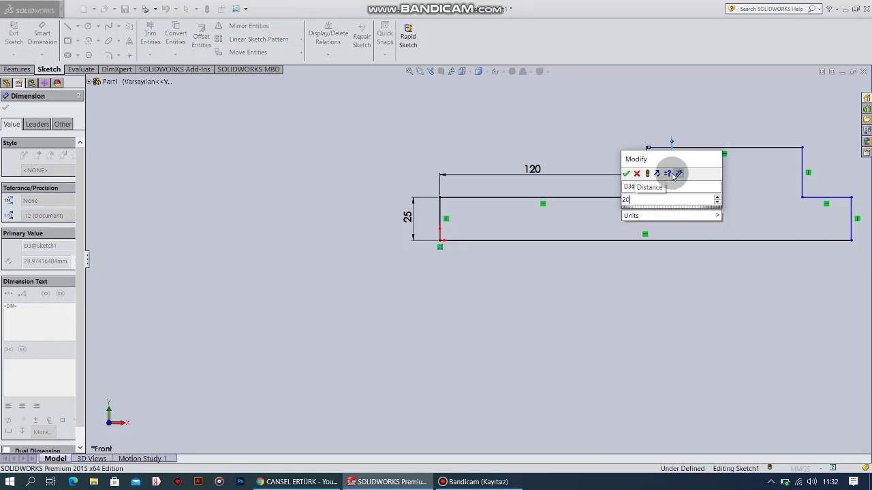
key("Return")
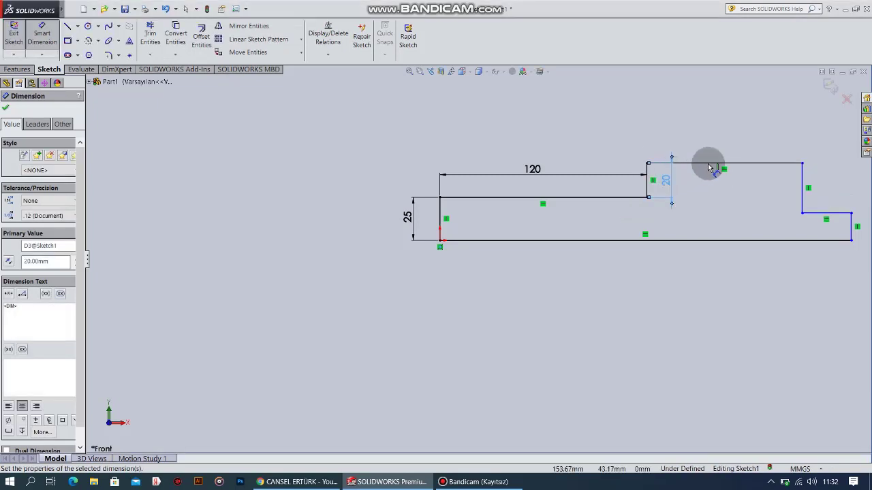
left_click(711, 163)
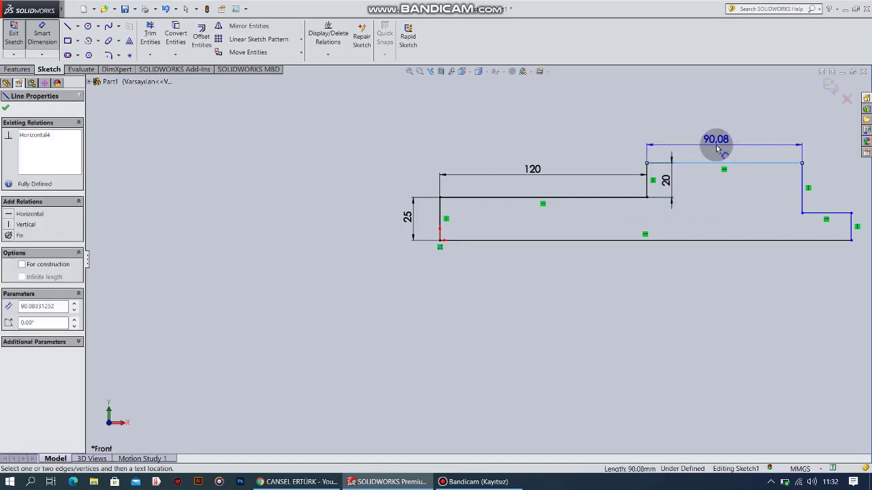
- Set the raised block's top edge to 90 mm and the right drop to 20 mm
left_click(716, 148)
key("Return")
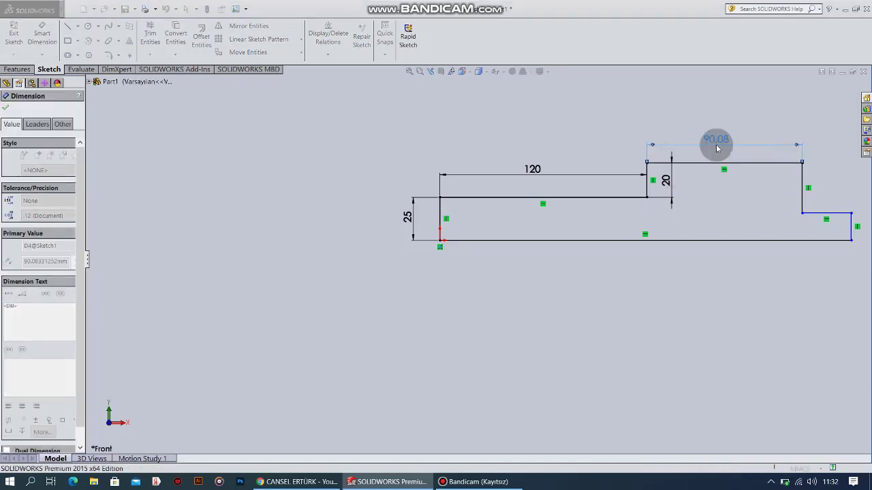
left_click(804, 193)
left_click(830, 193)
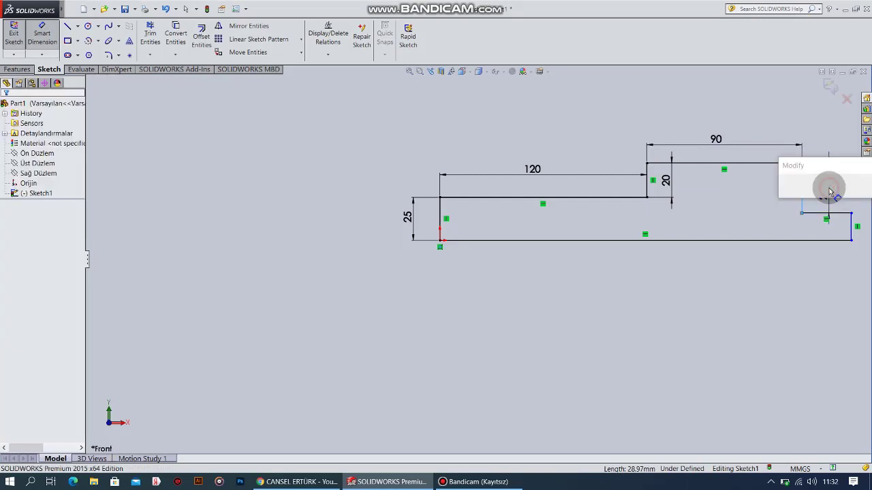
type("20")
key("Return")
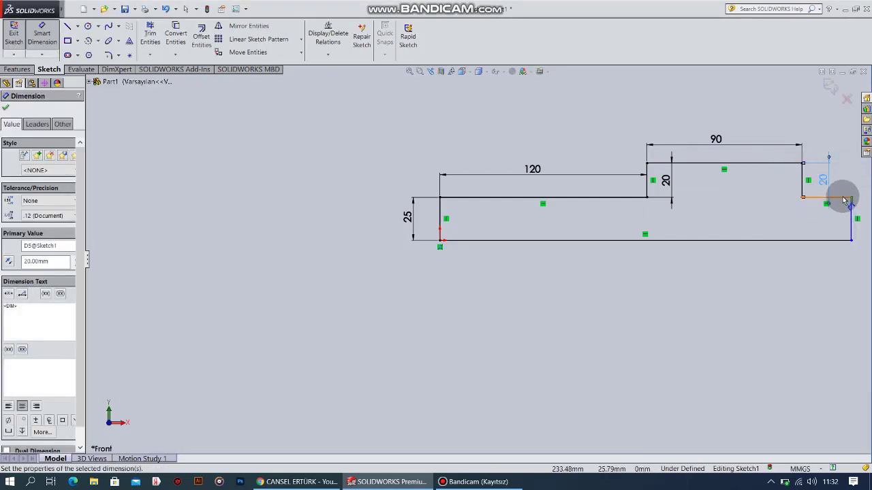
- Dimension the short upper-right horizontal line to 50 mm
left_click(843, 198)
left_click(844, 171)
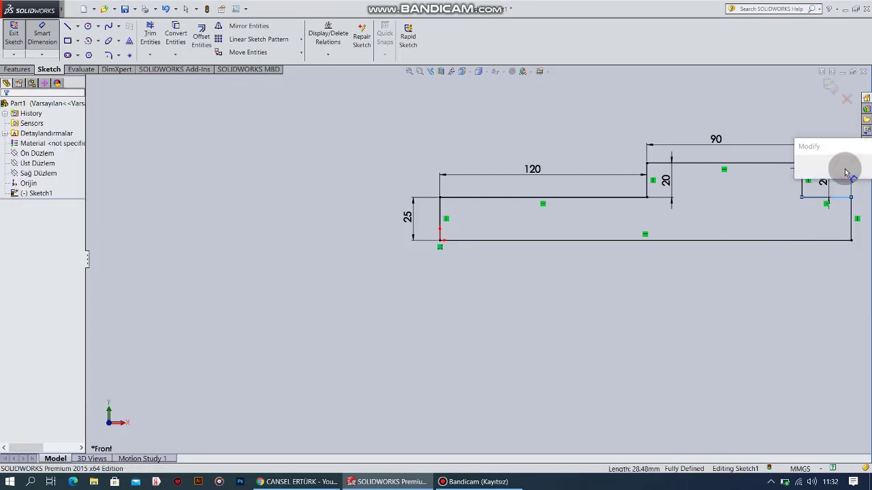
type("50")
key("Return")
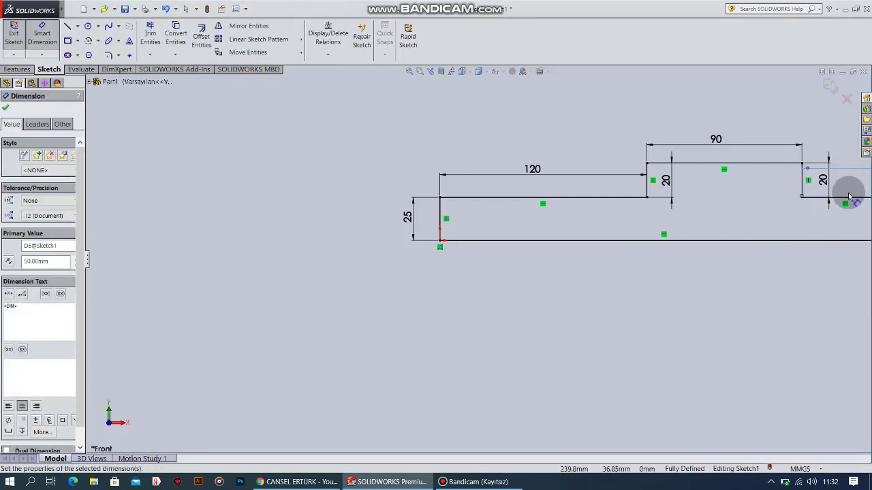
scroll(648, 253, "up", 4)
scroll(651, 254, "down", 2)
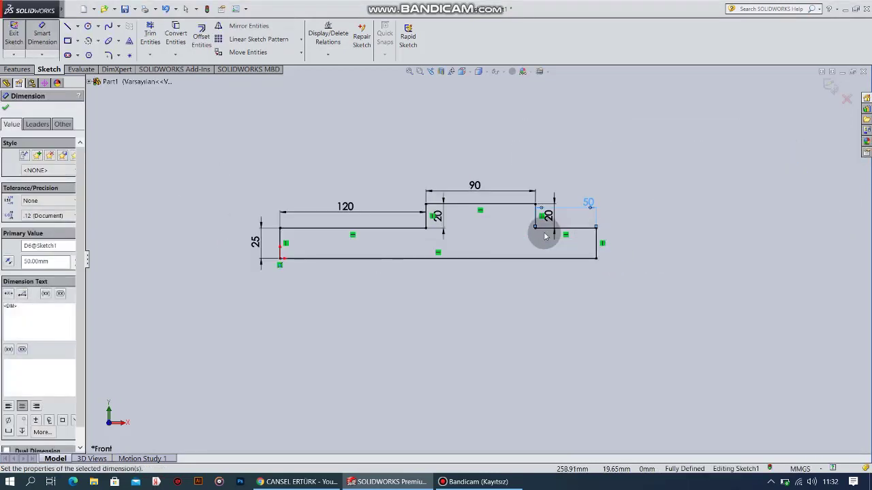
scroll(545, 237, "down", 1)
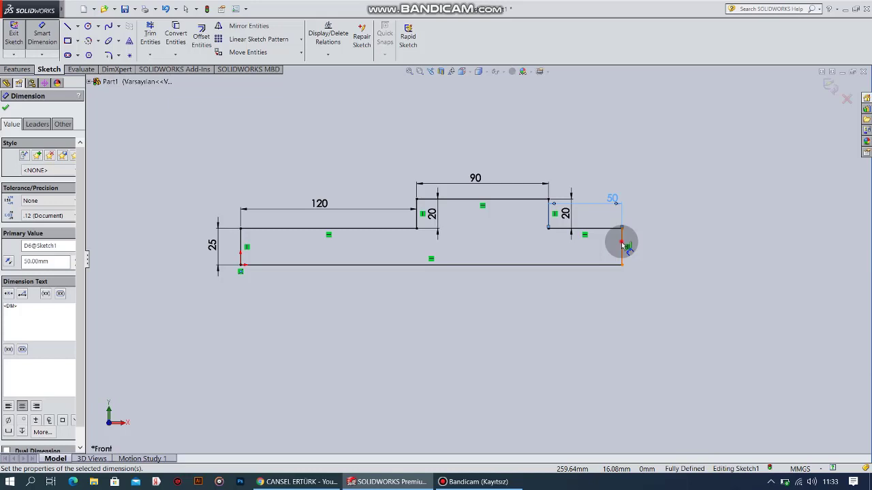
left_click(623, 244)
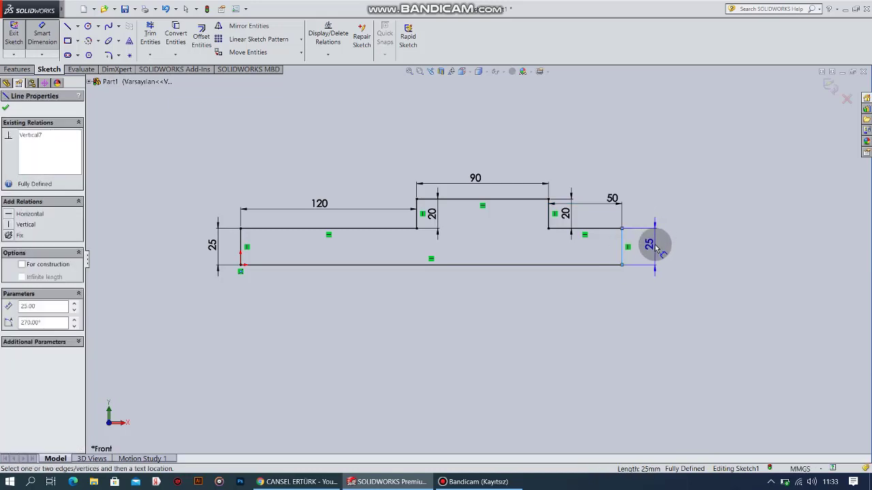
left_click(655, 248)
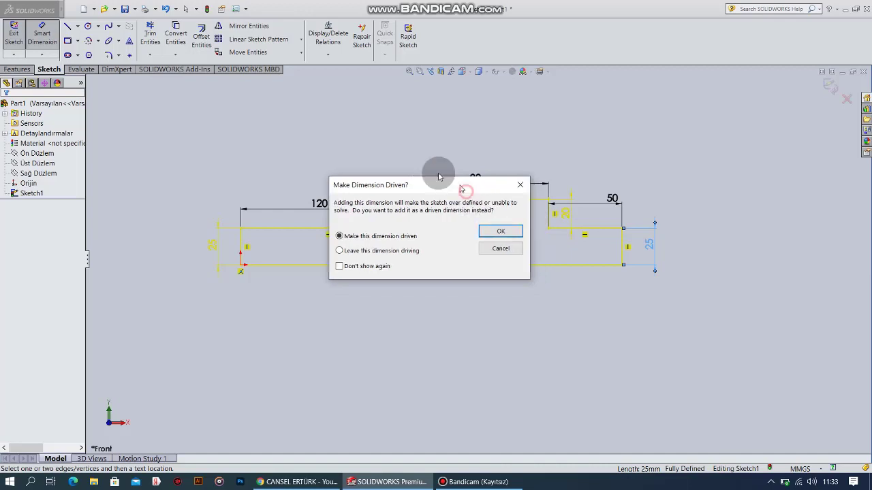
mouse_move(466, 192)
left_mouse_down()
mouse_move(228, 115)
mouse_move(288, 80)
left_mouse_up()
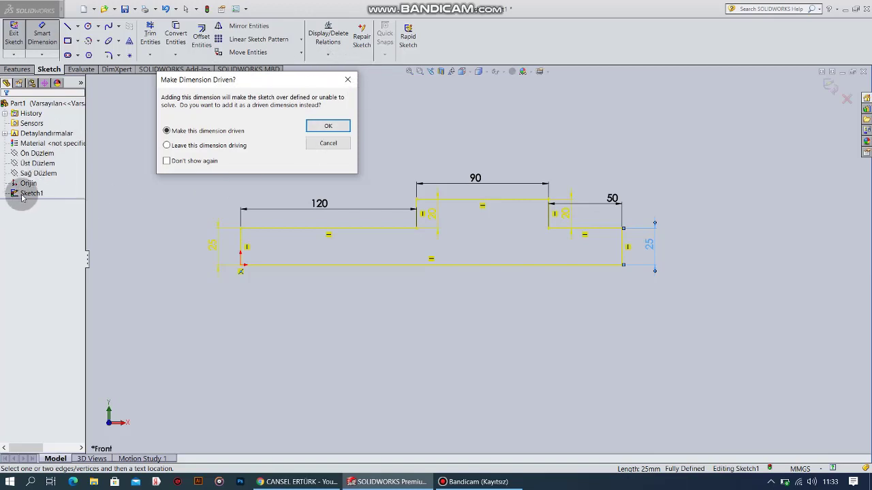
left_click(347, 81)
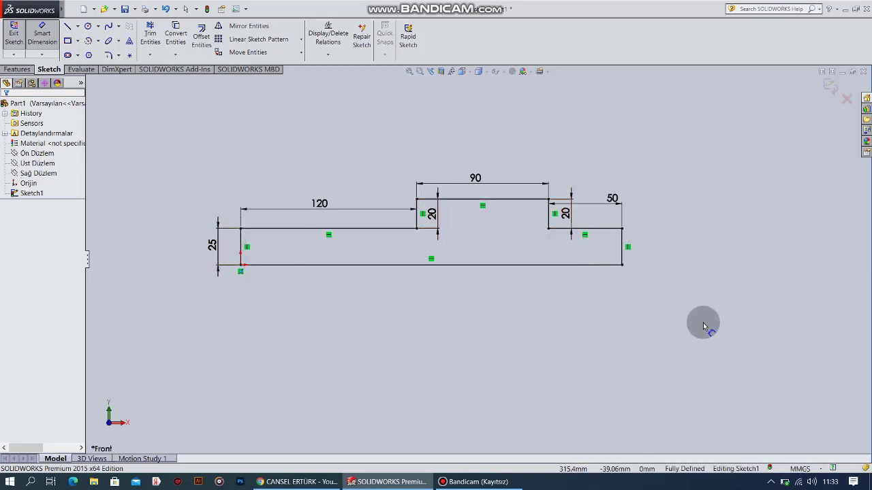
- Delete the bottom 260 mm line and the right 25 mm vertical line
left_click(599, 265)
key("Delete")
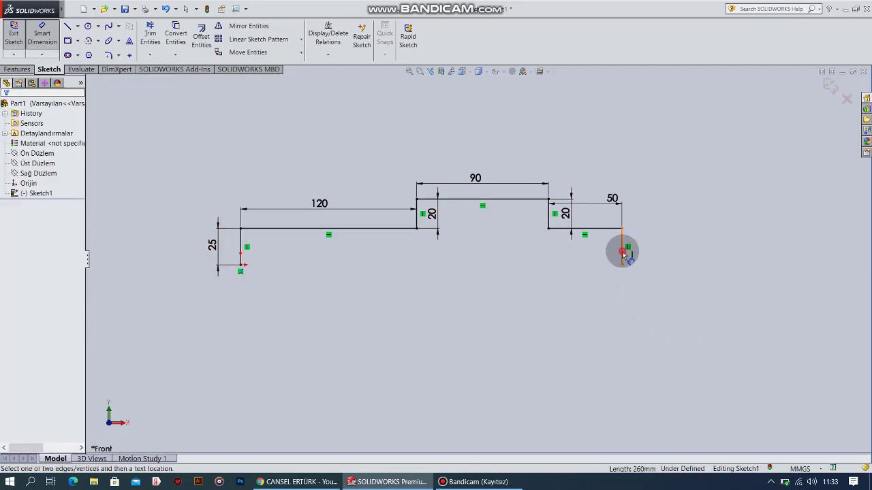
left_click(622, 252)
key("Delete")
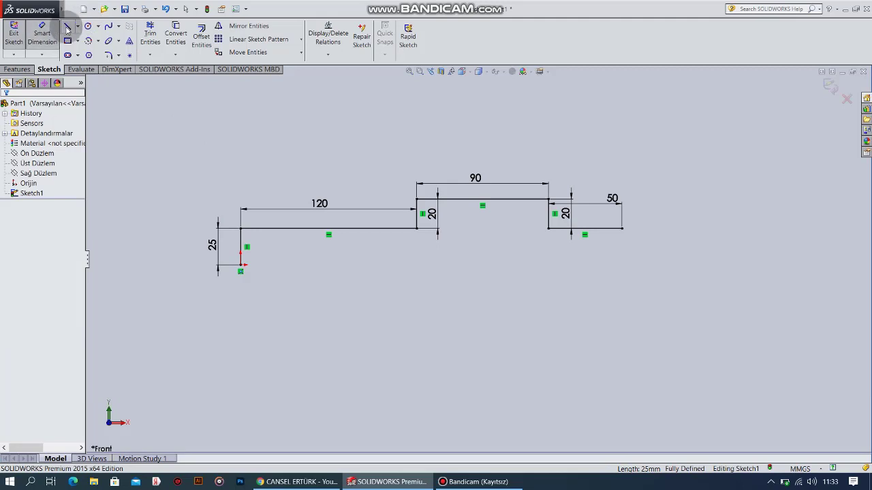
- Draw a long vertical line from the 50 segment's end and a diagonal to the origin
left_click(68, 25)
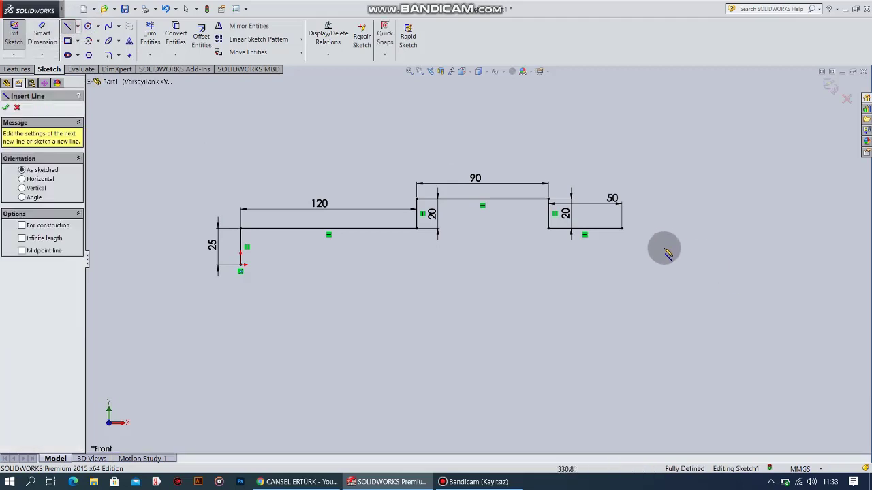
left_click(622, 228)
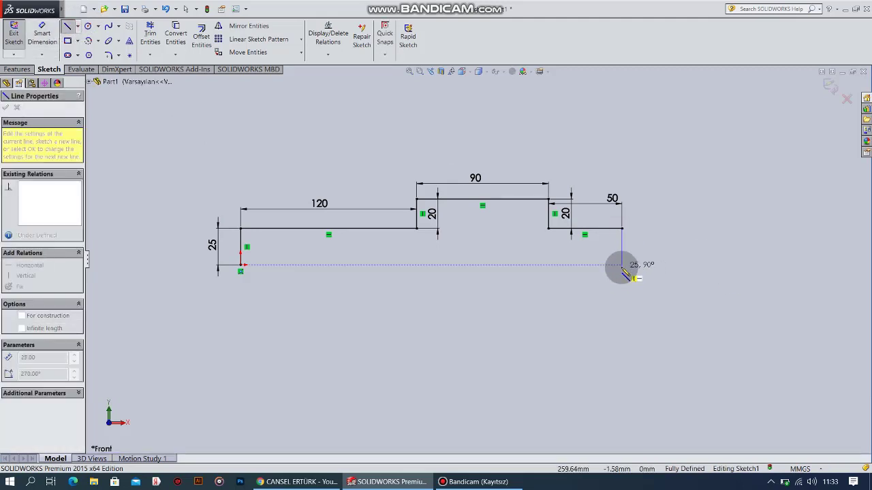
left_click(622, 393)
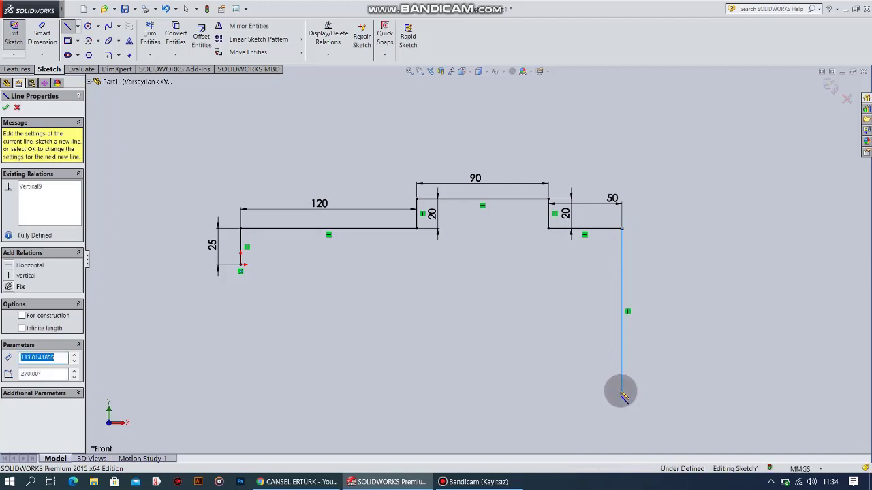
left_click(241, 264)
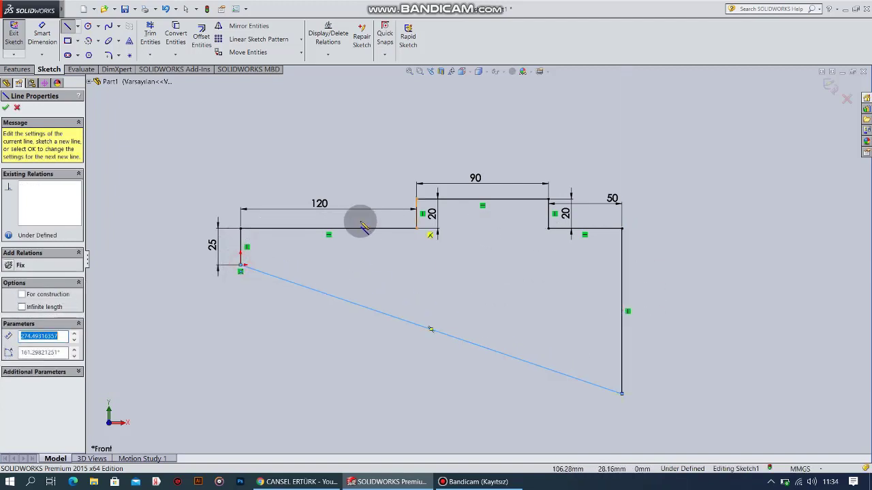
key("Escape")
- Dimension the right vertical line to 110 mm and delete the diagonal closing line
left_click(41, 34)
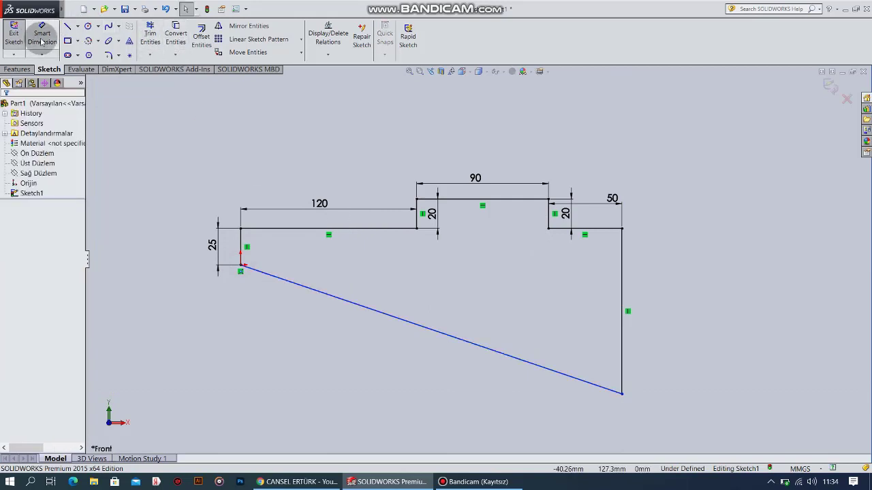
left_click(620, 300)
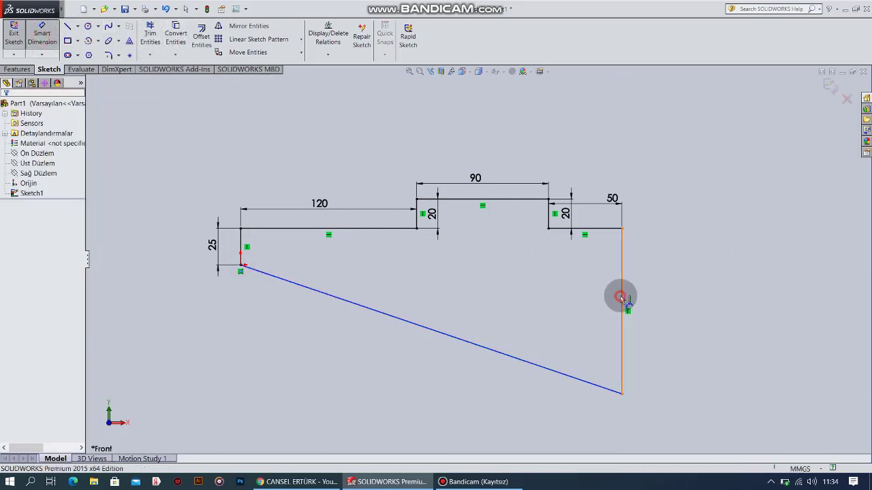
left_click(655, 306)
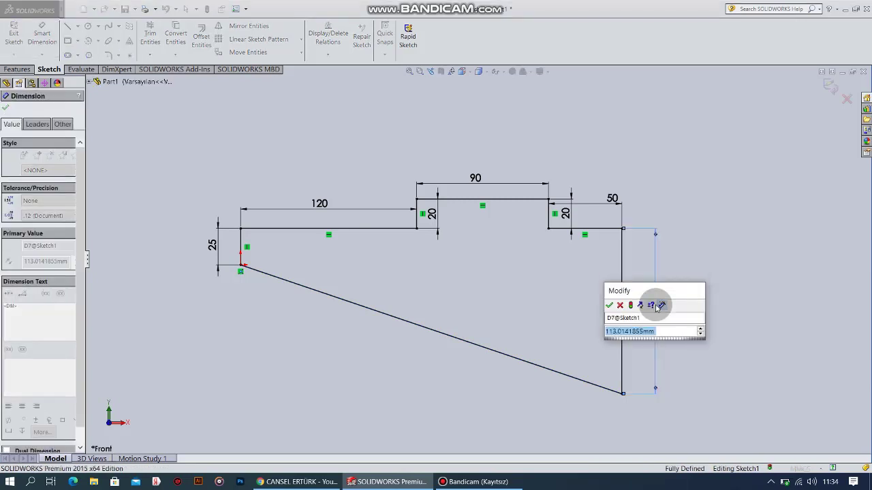
type("110")
key("Return")
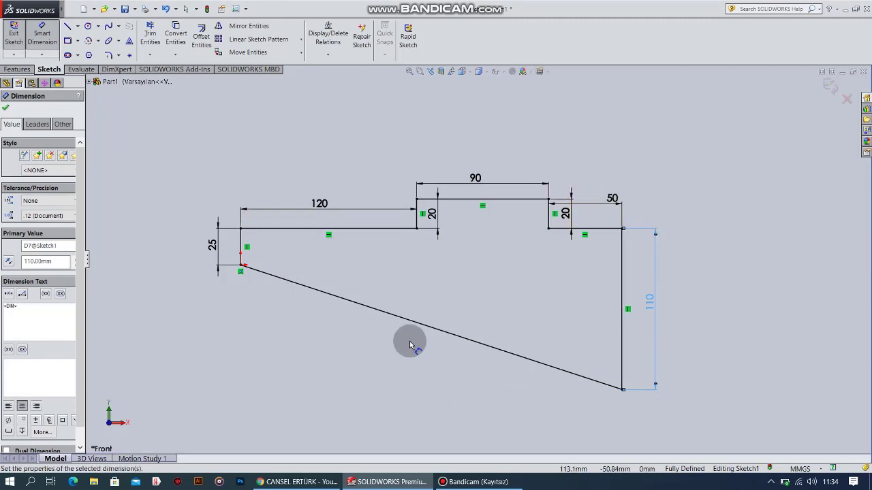
left_click(427, 328)
key("Delete")
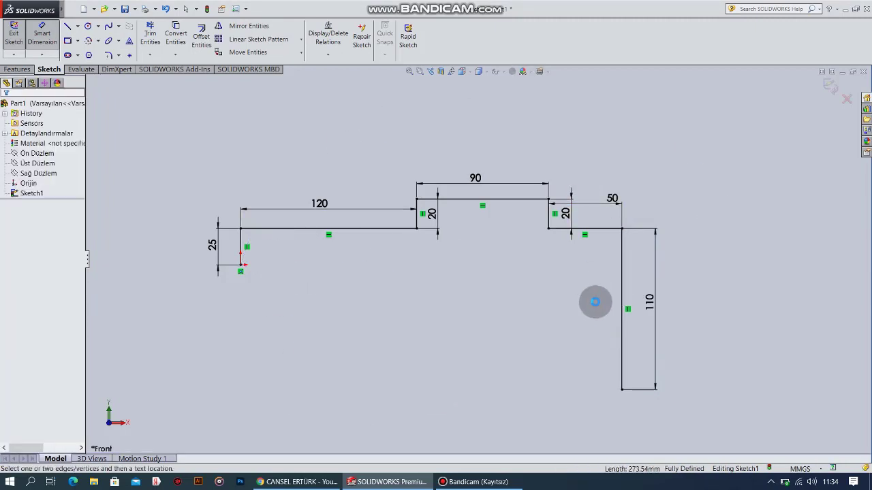
- Replace the 110 mm edge with a 25 mm vertical line and a bottom line to the origin
left_click(622, 265)
key("Delete")
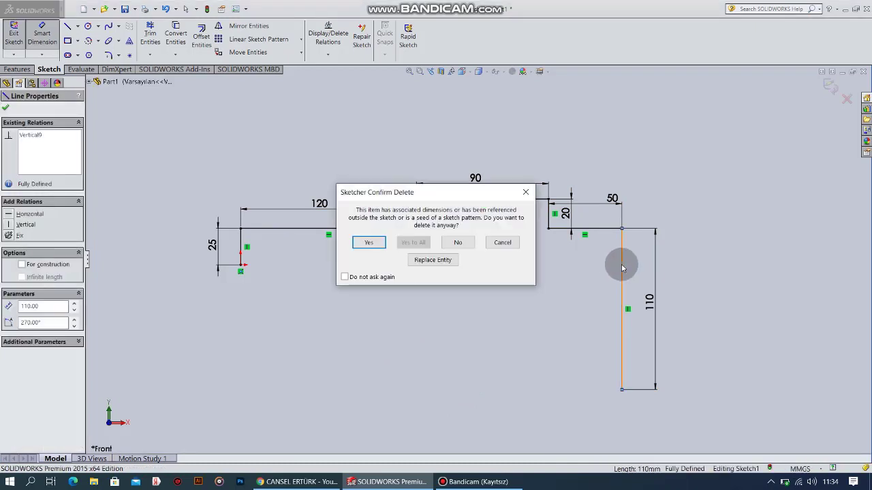
left_click(368, 243)
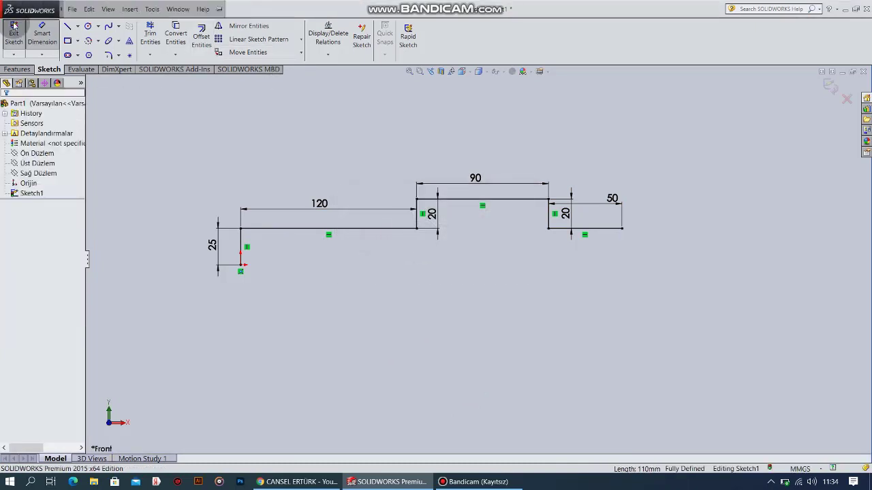
left_click(621, 228)
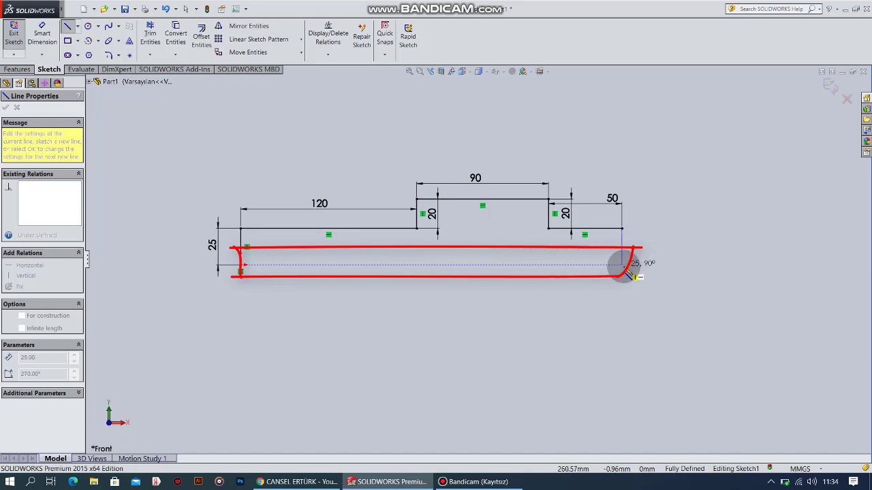
left_click(621, 265)
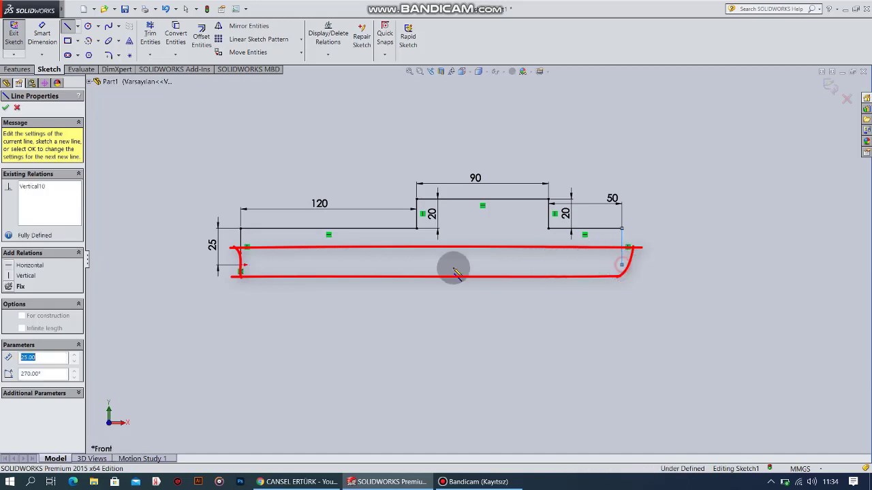
left_click(242, 265)
key("Escape")
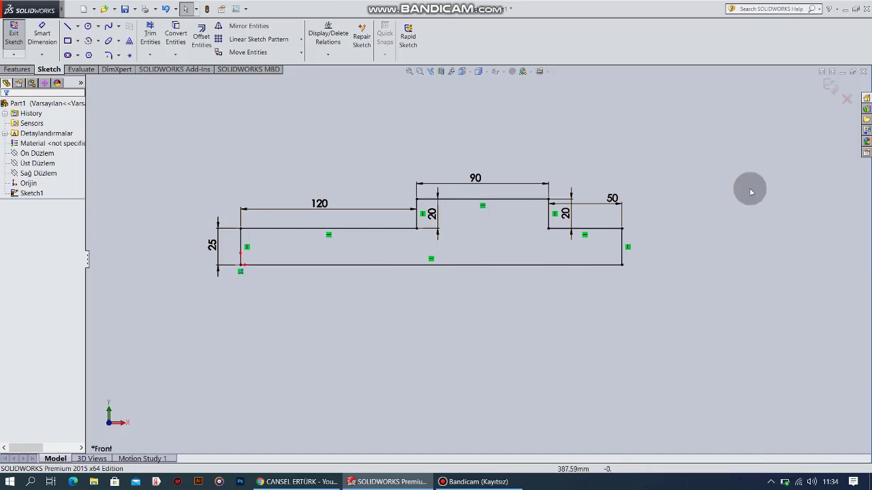
left_click(43, 34)
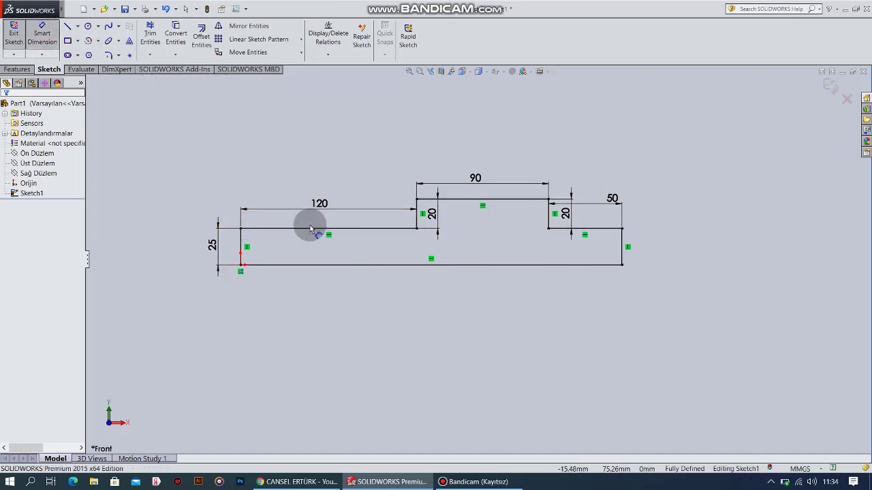
left_click(410, 267)
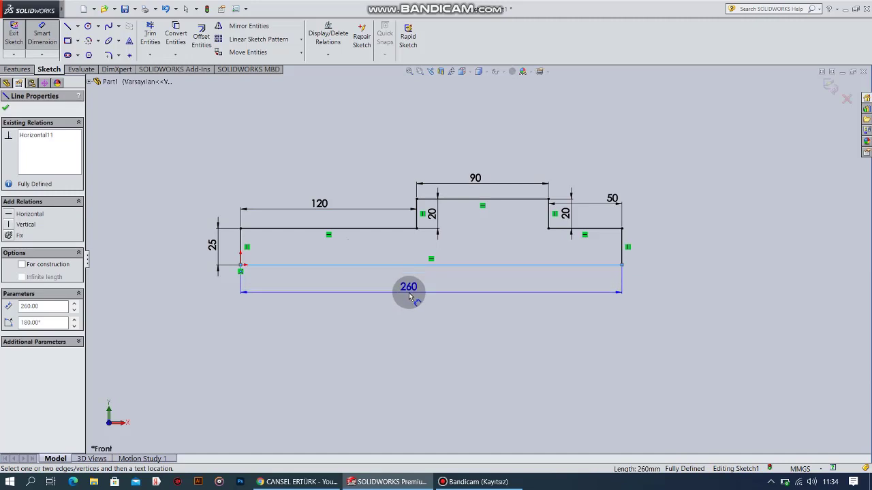
left_click(409, 296)
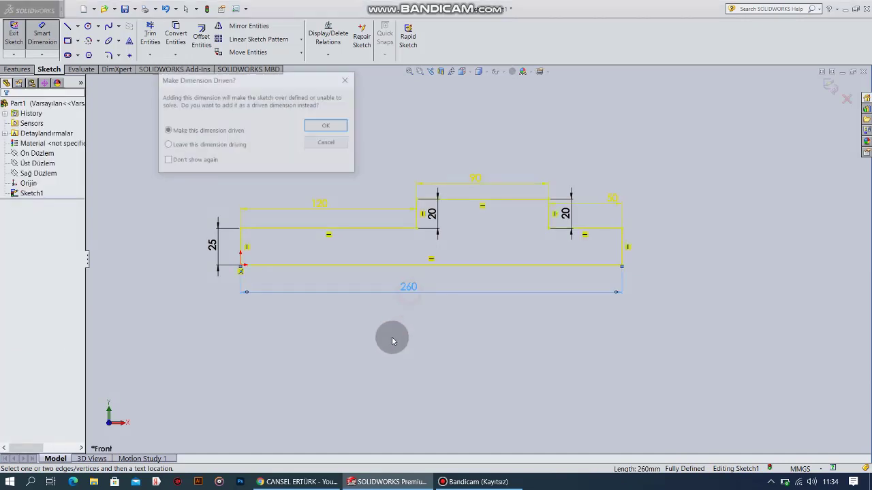
left_click(345, 81)
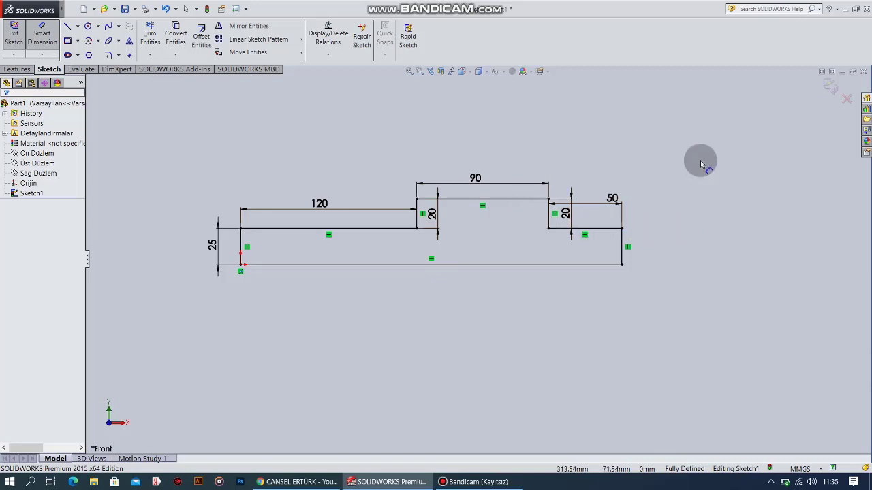
mouse_move(697, 153)
left_mouse_down()
mouse_move(614, 285)
mouse_move(538, 301)
mouse_move(297, 318)
mouse_move(129, 348)
left_mouse_up()
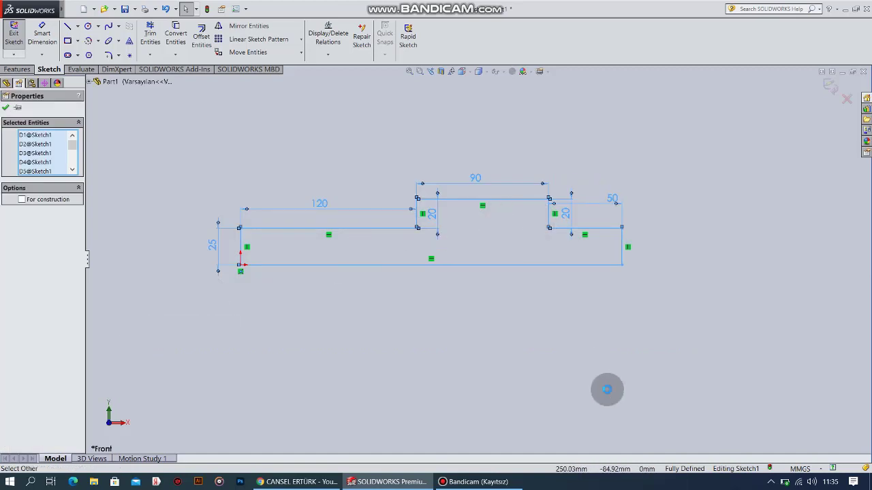
key("Delete")
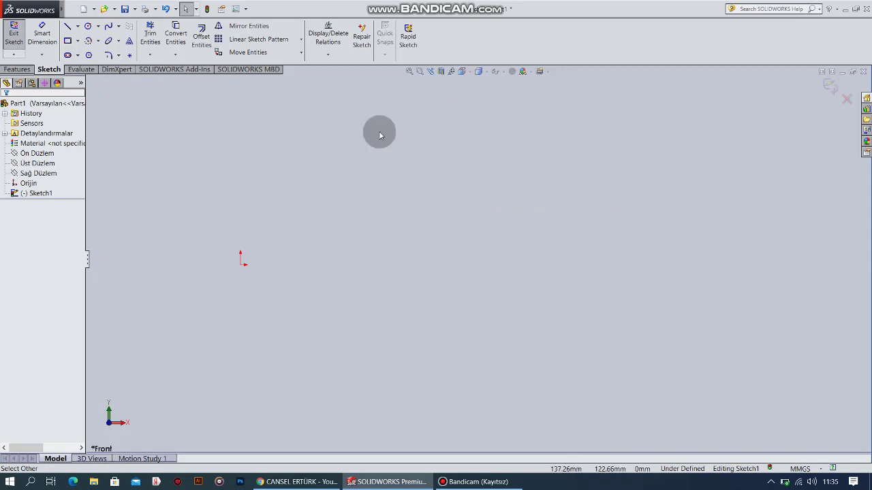
left_click(79, 6)
left_click(350, 111)
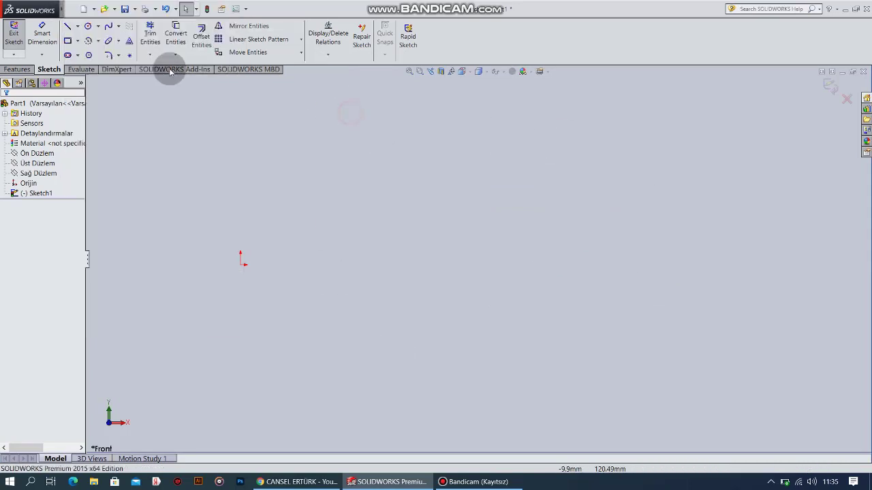
- Start the Circle tool with the centre-and-radius circle type
left_click(99, 26)
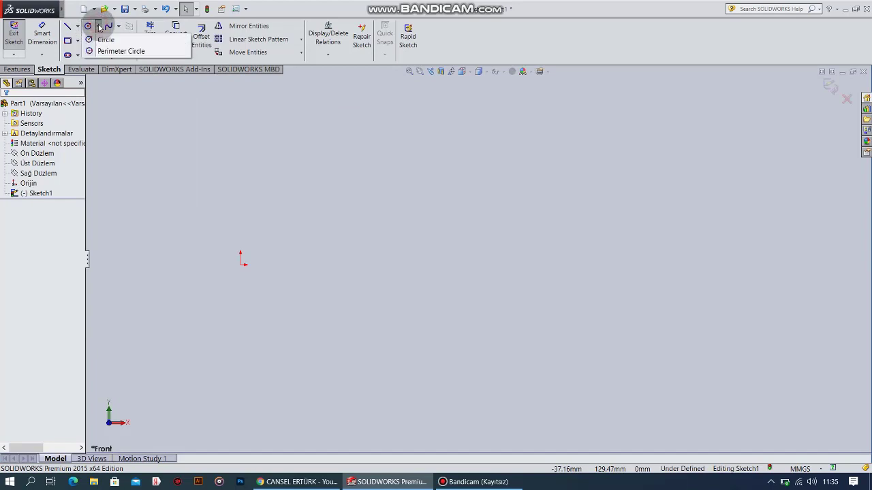
left_click(98, 27)
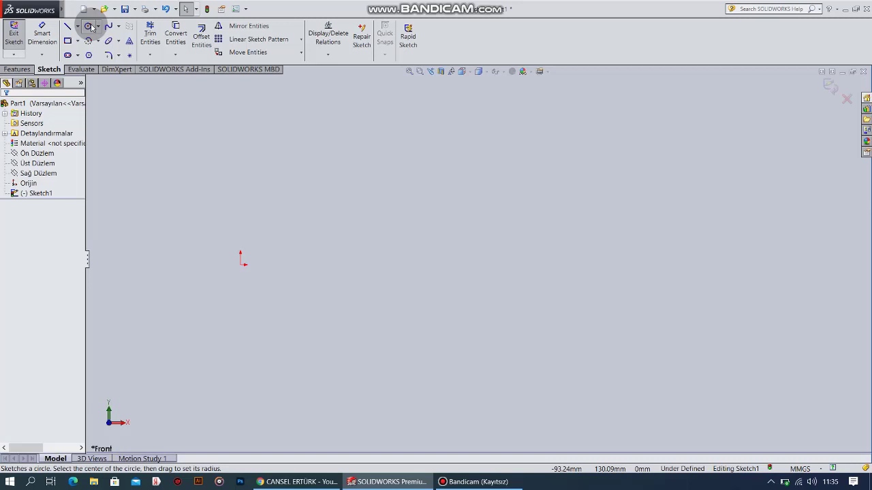
left_click(91, 27)
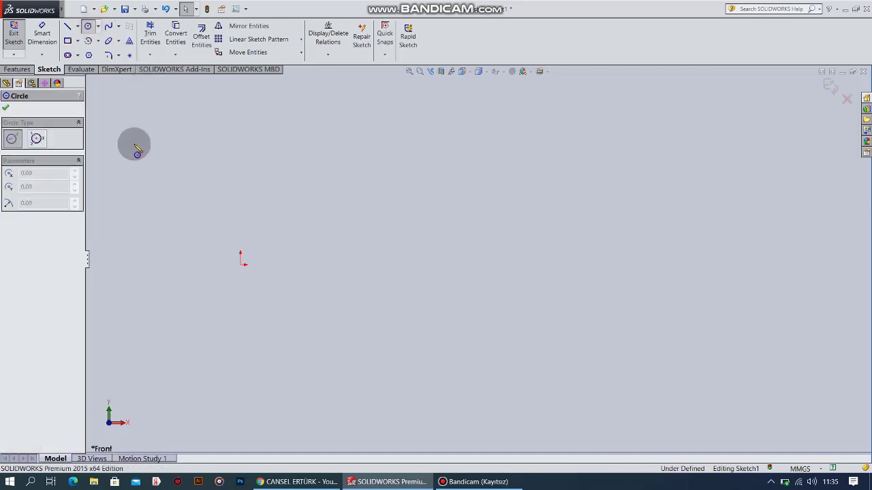
left_click(12, 138)
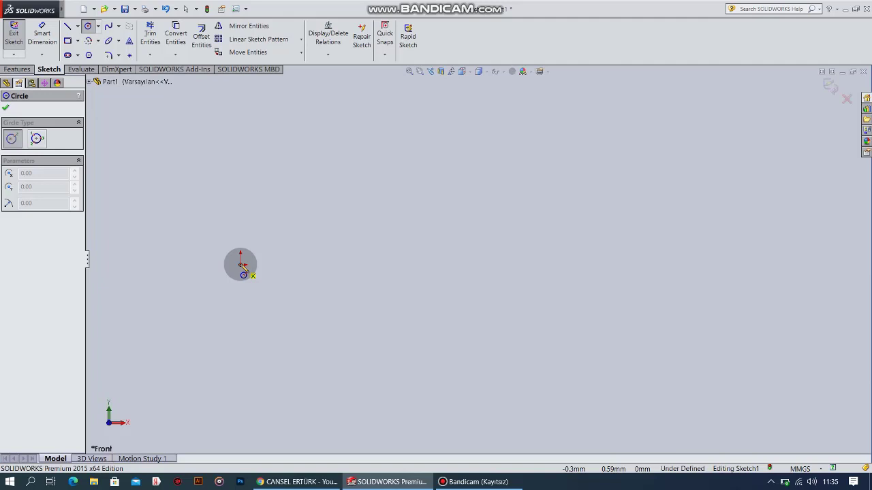
- Draw a roughly 58.32 mm circle on the origin, toggling construction geometry on then off
left_click_drag(244, 266, 253, 316)
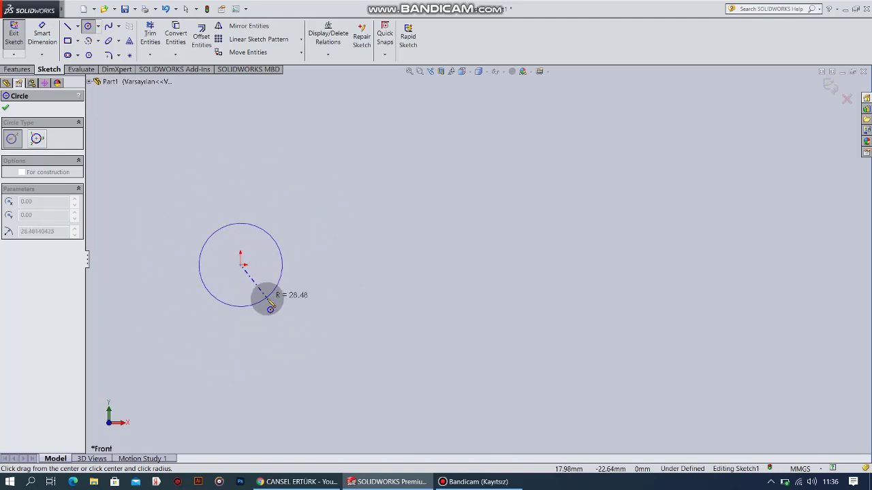
left_click(269, 300)
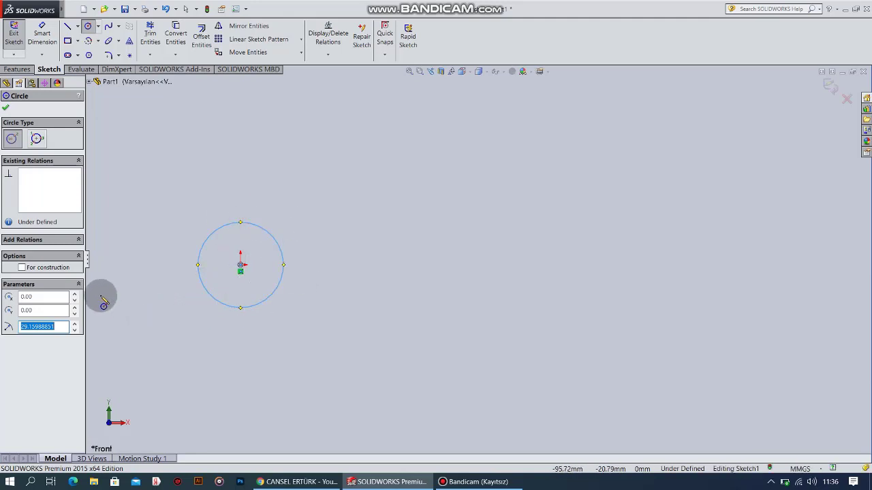
left_click_drag(27, 239, 69, 240)
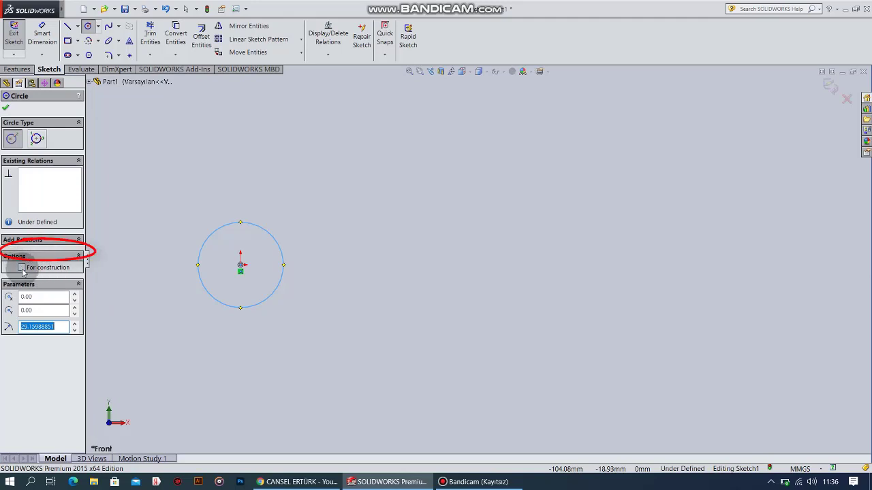
left_click(21, 267)
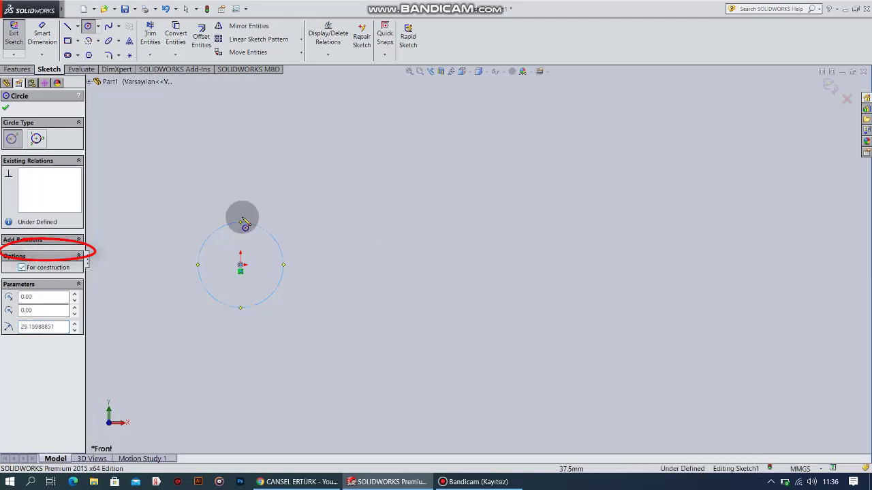
key("Escape")
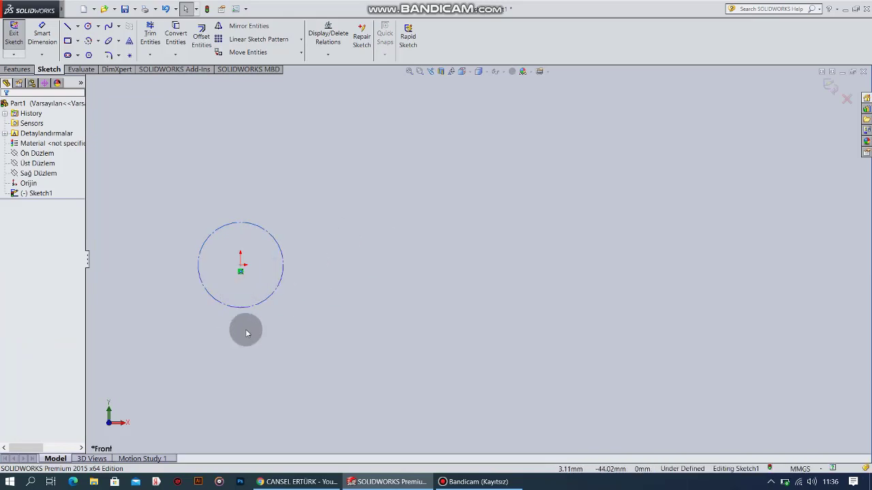
left_click(254, 228)
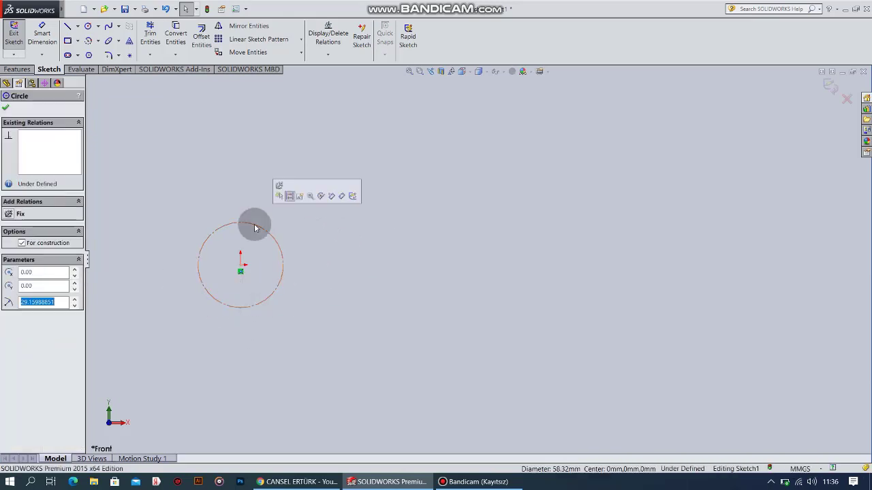
left_click(22, 244)
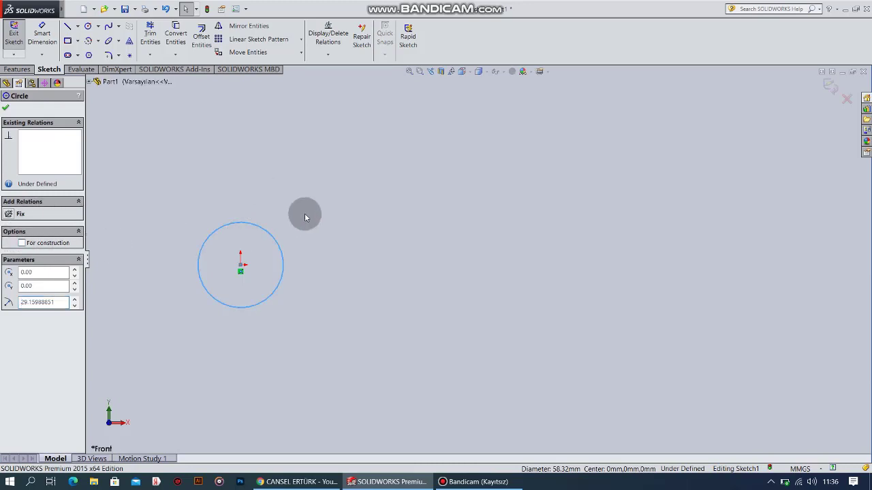
left_click(409, 194)
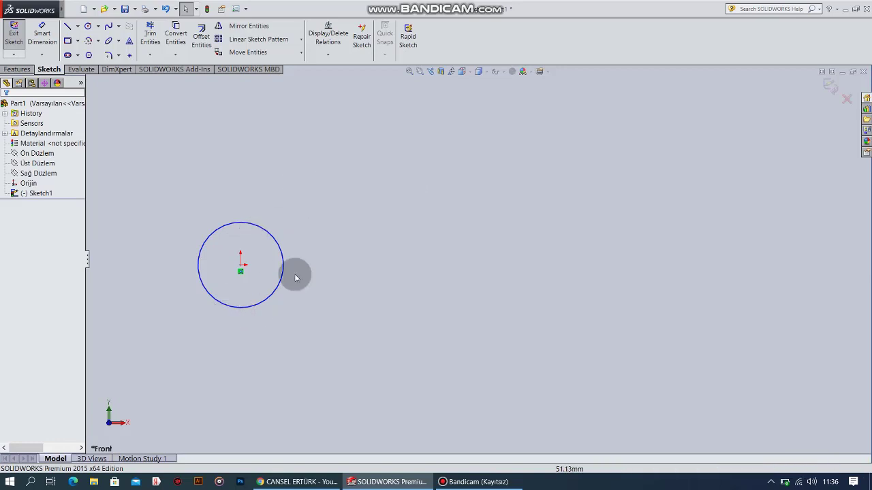
- Give the circle a 40 mm diameter dimension
left_click(45, 35)
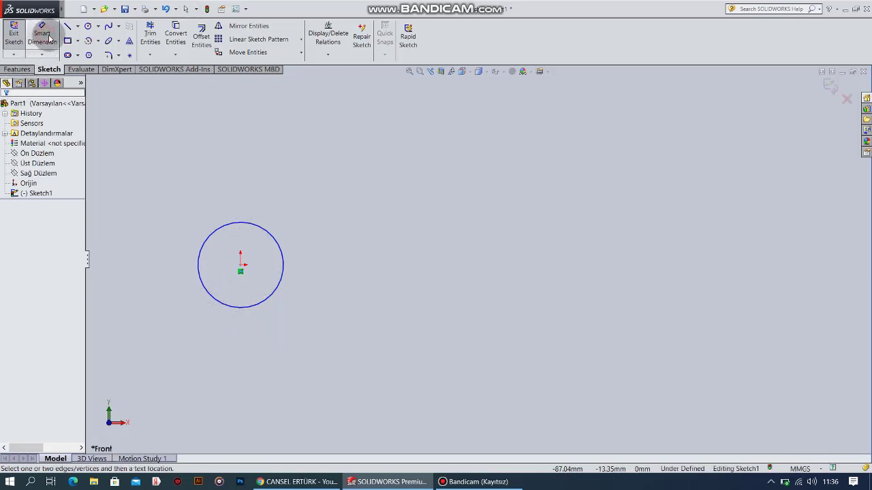
left_click(269, 235)
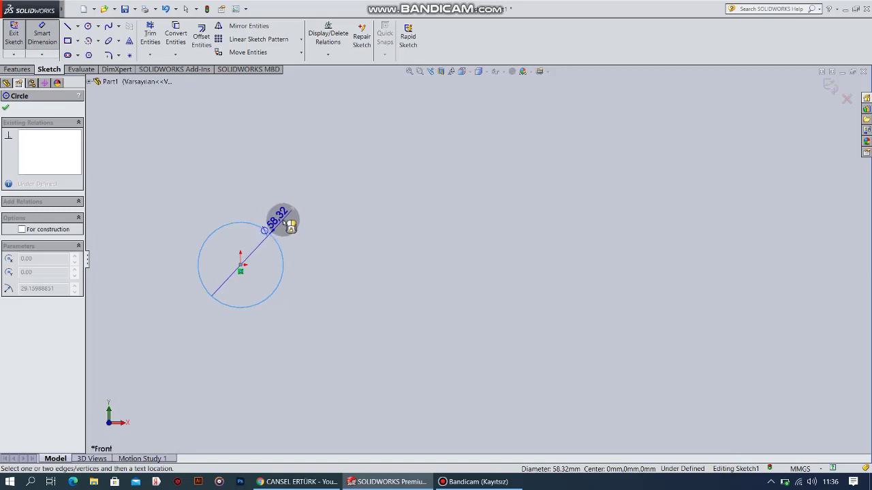
left_click(312, 194)
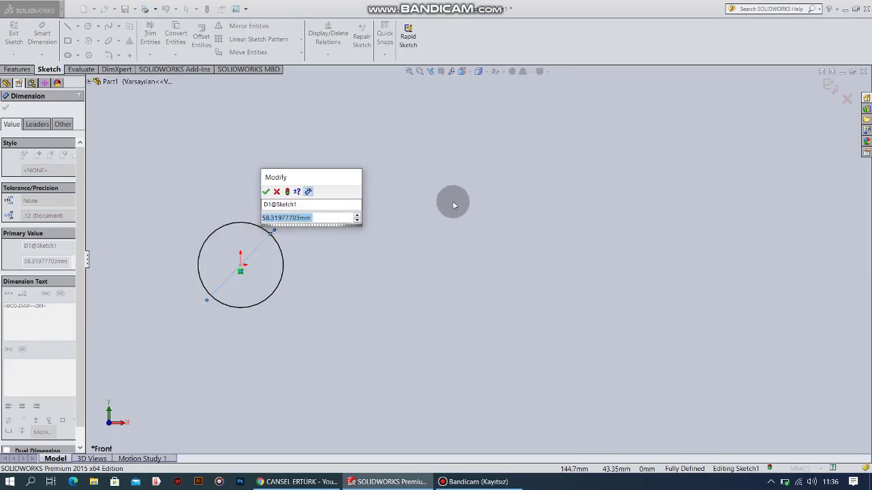
type("40")
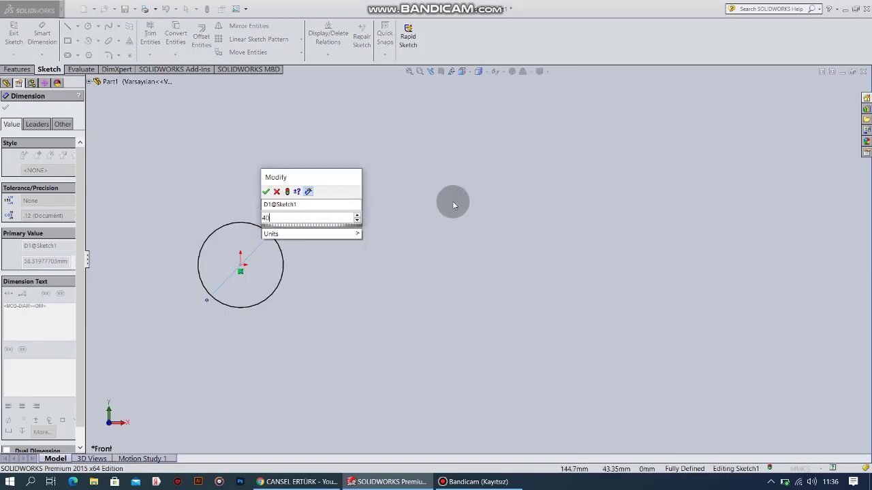
key("Return")
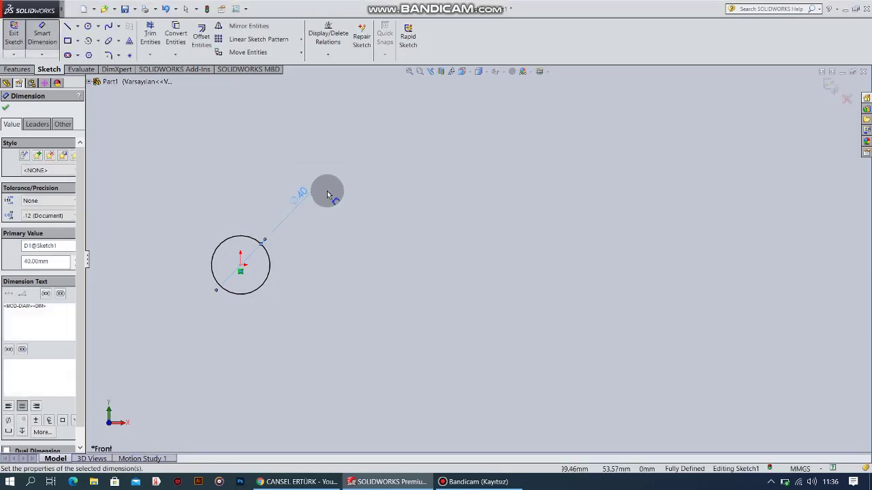
left_click(240, 265)
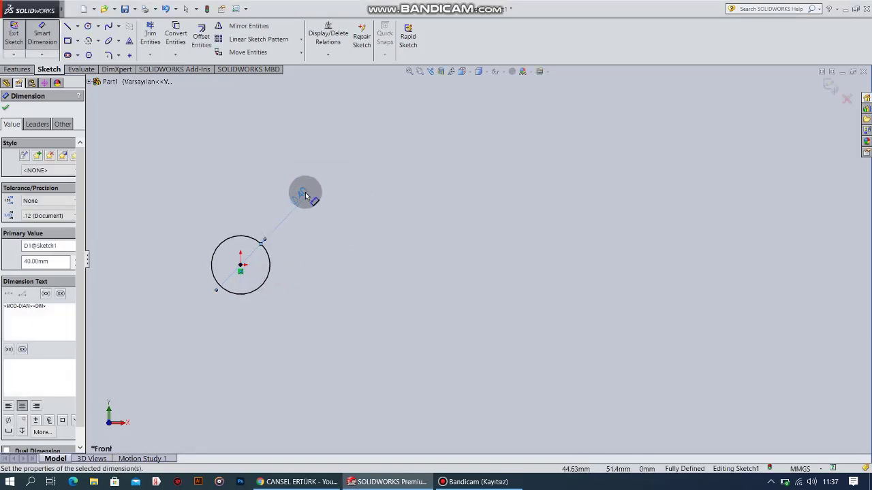
key("Escape")
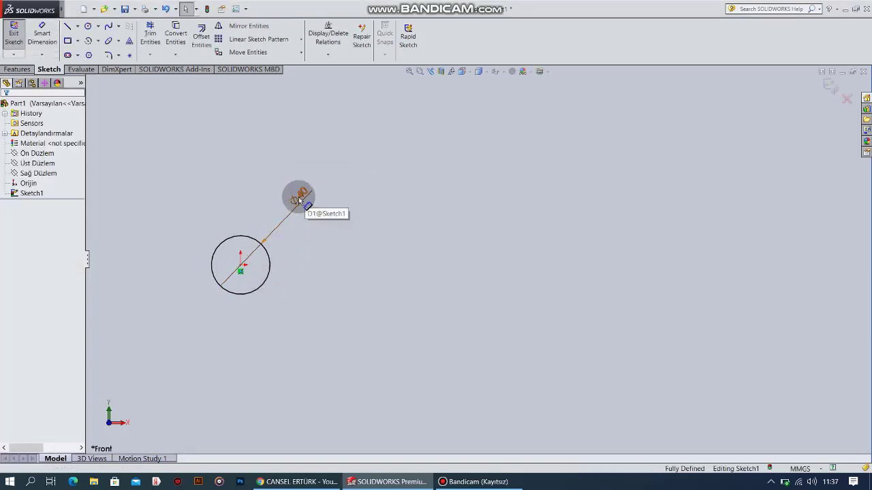
- Move the ⌀40 label inside the circle, then window-select the circle and its dimension
left_click(304, 195)
left_click(304, 195)
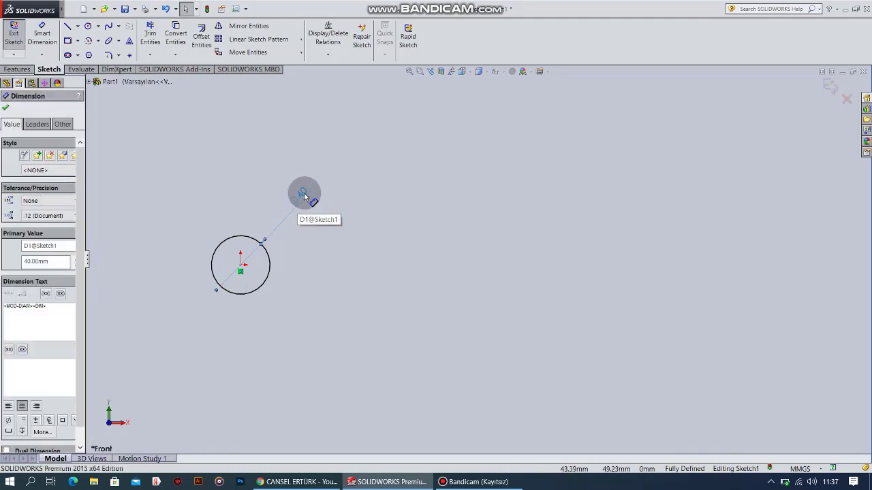
mouse_move(304, 197)
left_mouse_down()
mouse_move(326, 135)
mouse_move(278, 161)
left_mouse_up()
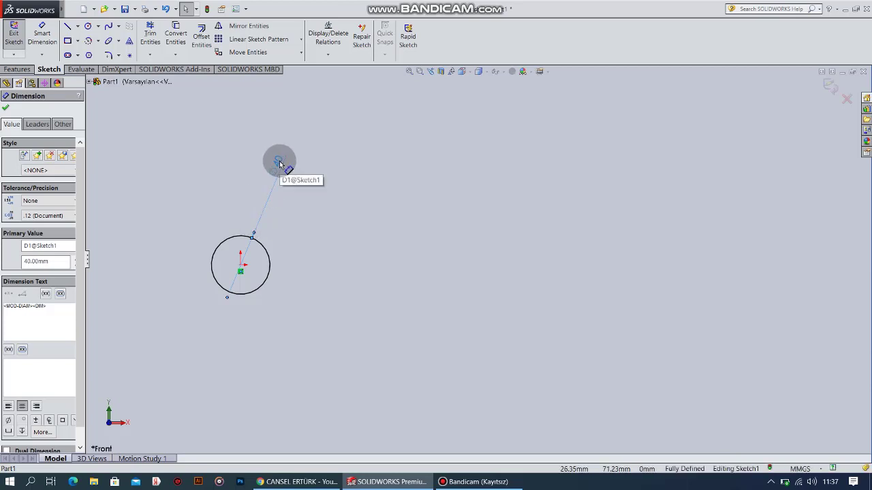
mouse_move(278, 168)
left_mouse_down()
mouse_move(237, 264)
mouse_move(342, 198)
mouse_move(256, 260)
left_mouse_up()
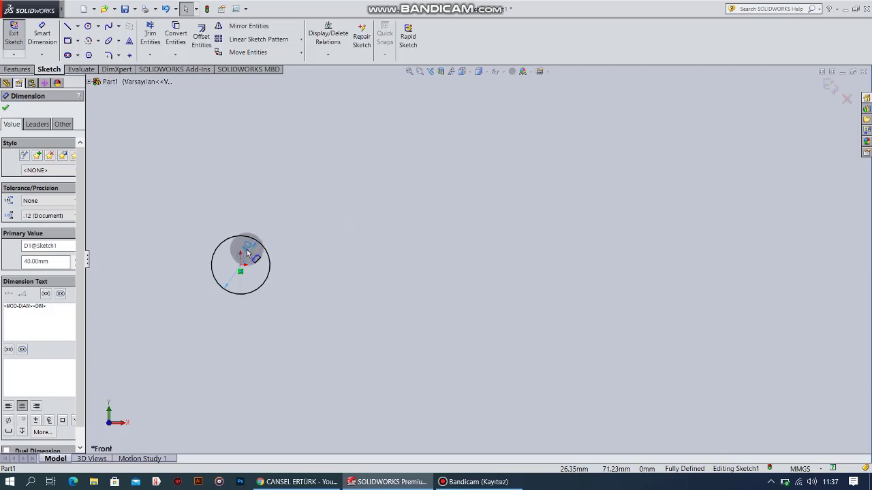
left_click_drag(253, 255, 257, 254)
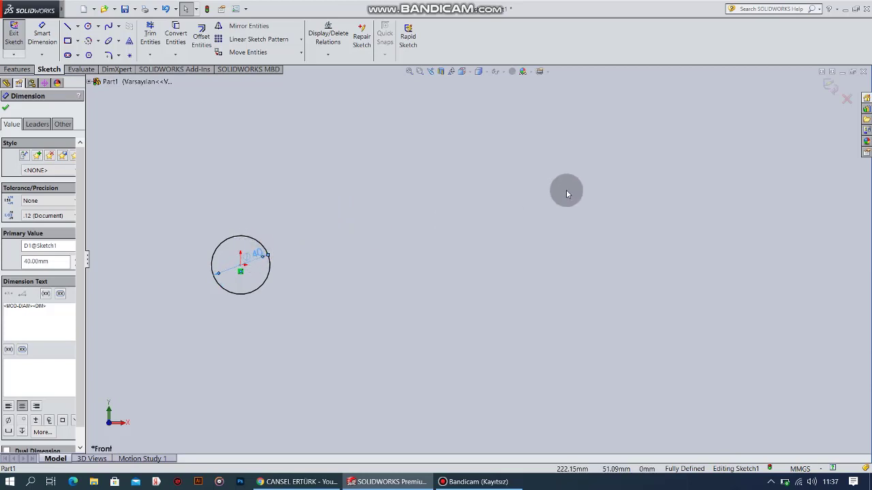
left_click(6, 108)
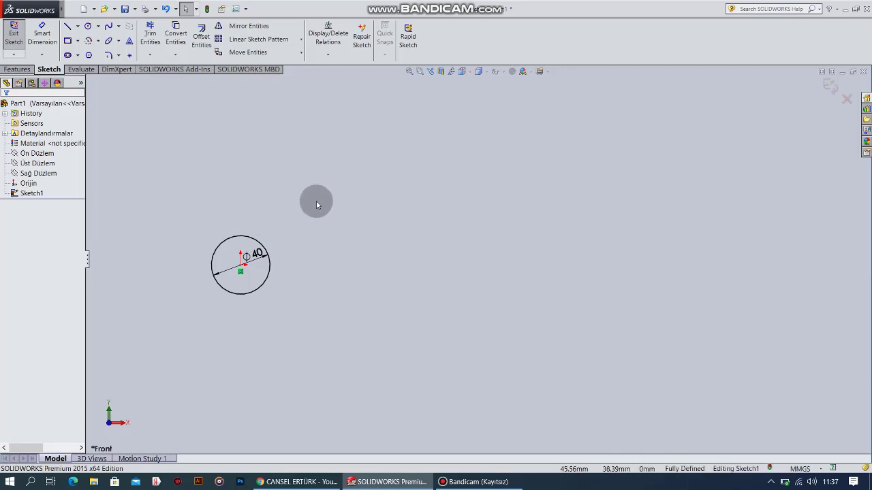
left_click(350, 188)
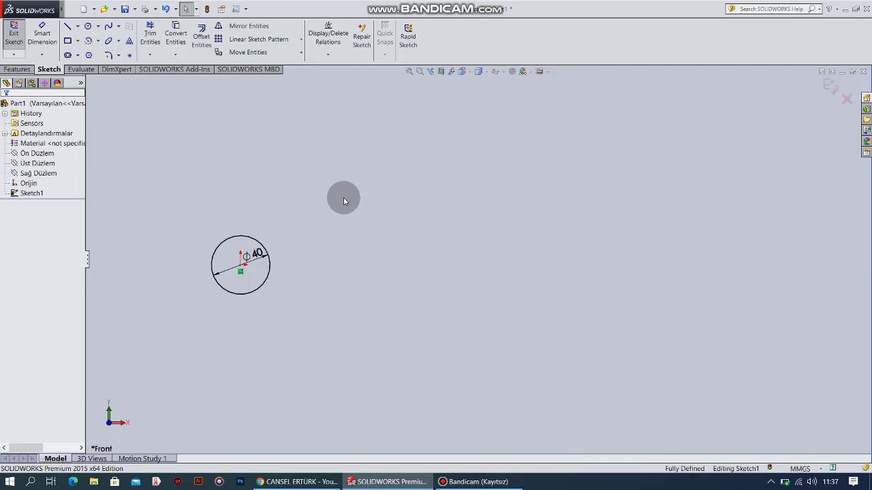
left_click_drag(344, 201, 124, 379)
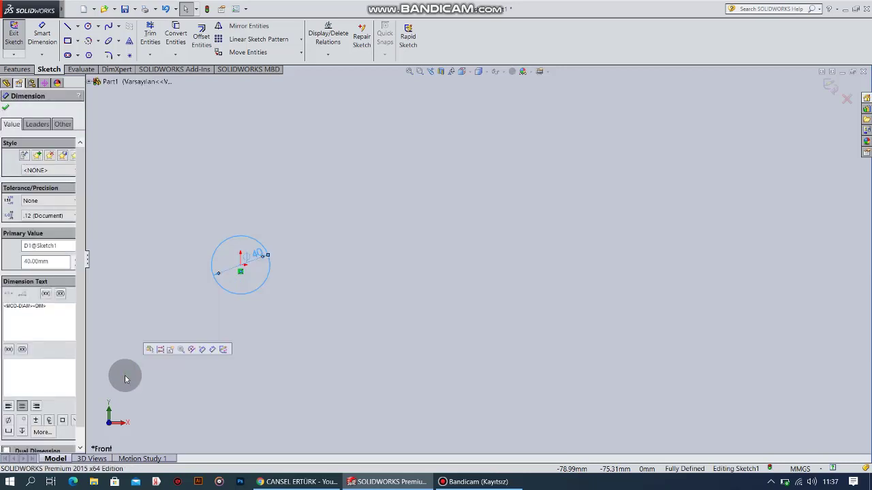
- Delete the selected circle and its 40 mm dimension
key("Delete")
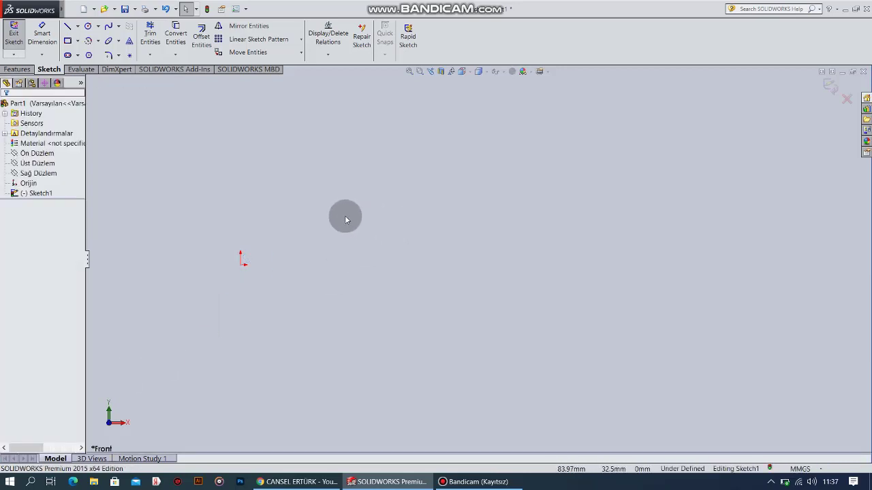